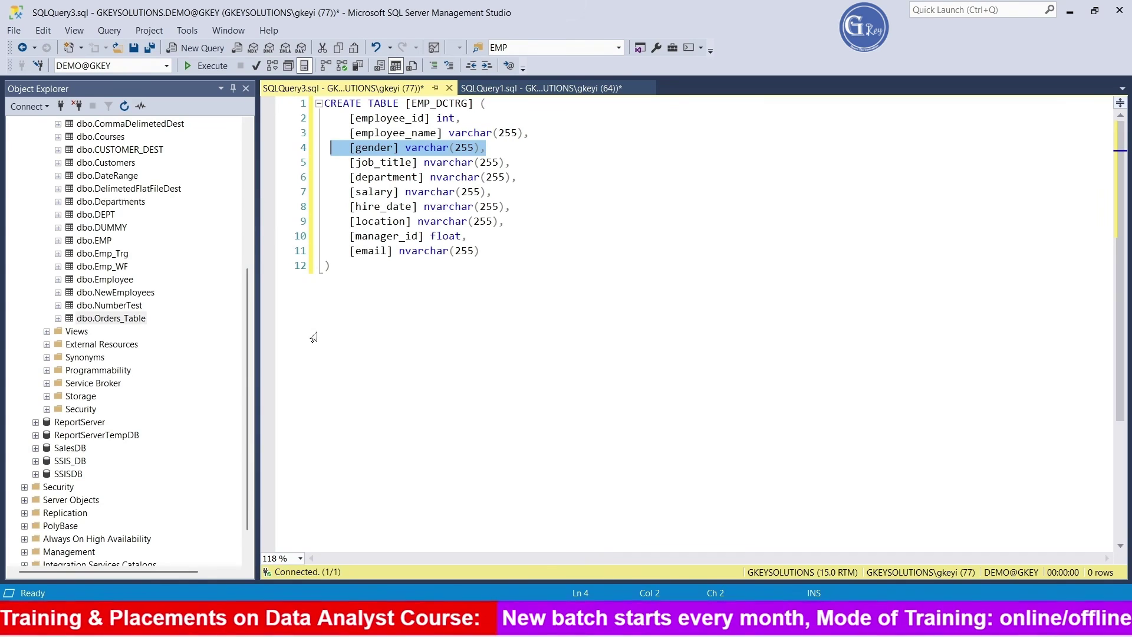
- Run the whole CREATE TABLE statement for EMP_DCTRG against the DEMO@GKEY database
drag(369, 278, 284, 87)
click(215, 67)
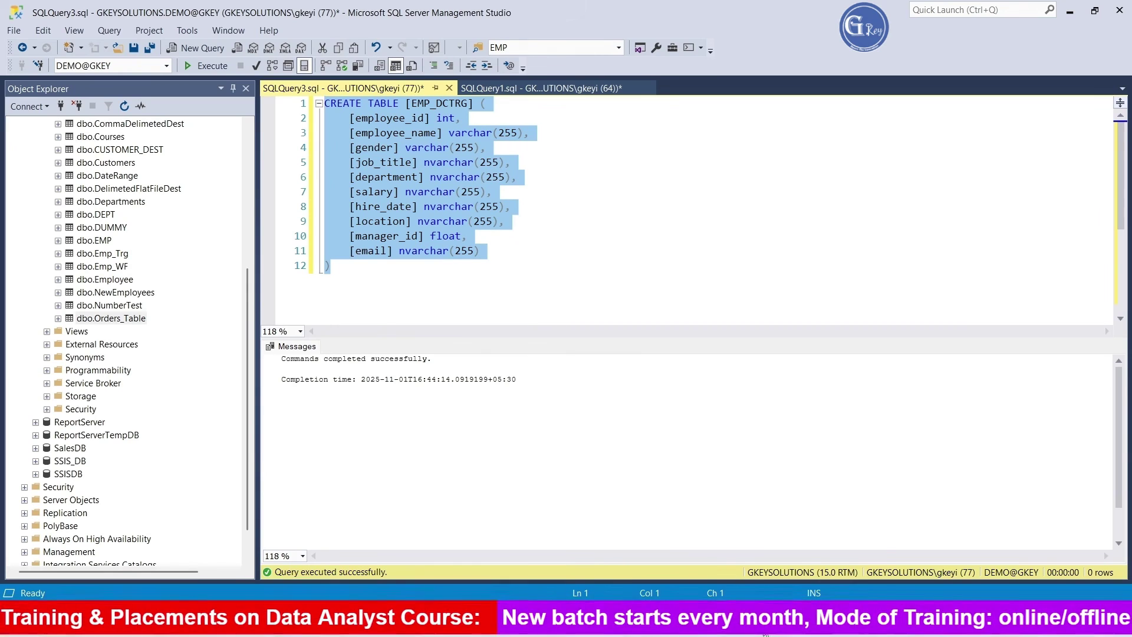
- Switch to Visual Studio, cancel the Create Table script and dismiss the OLE DB Destination Editor
mouse_move(765, 633)
click(743, 553)
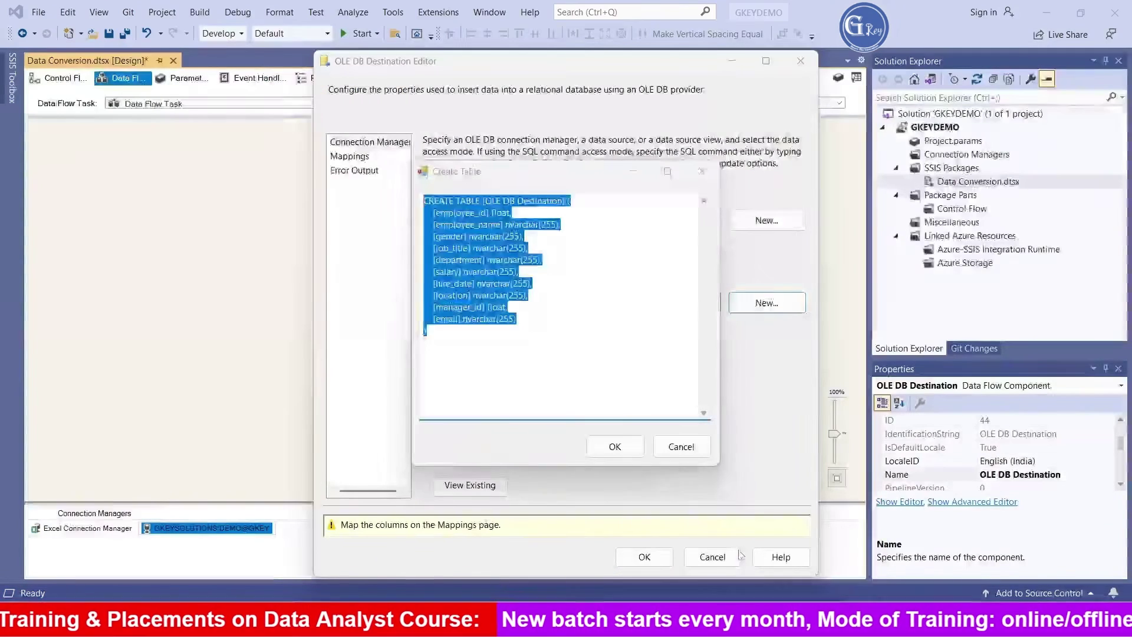
click(698, 451)
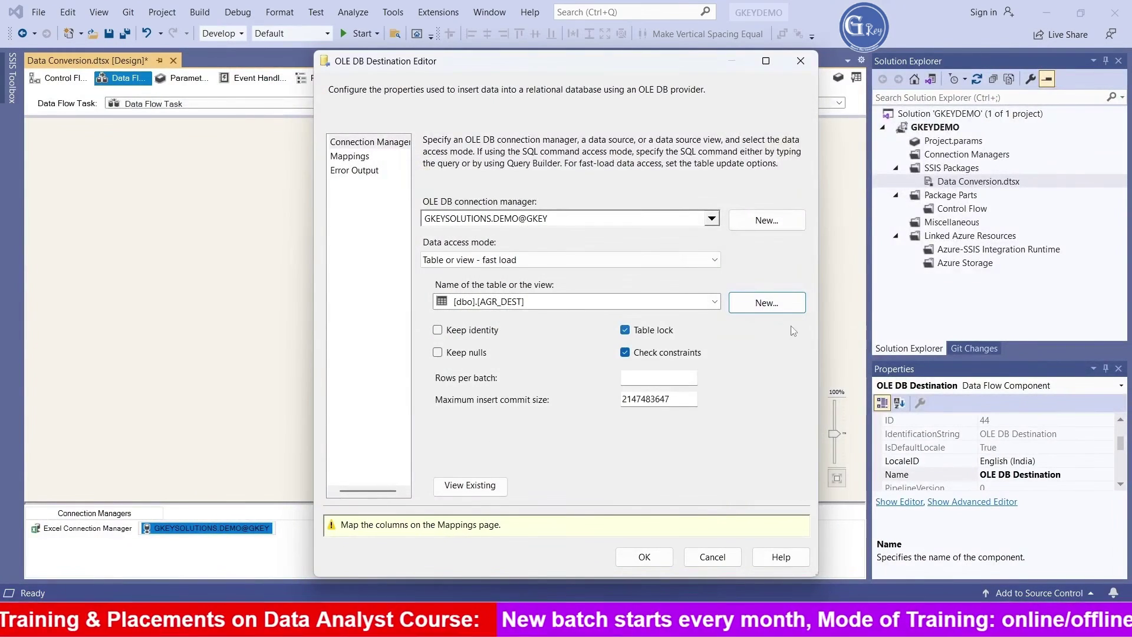
click(800, 61)
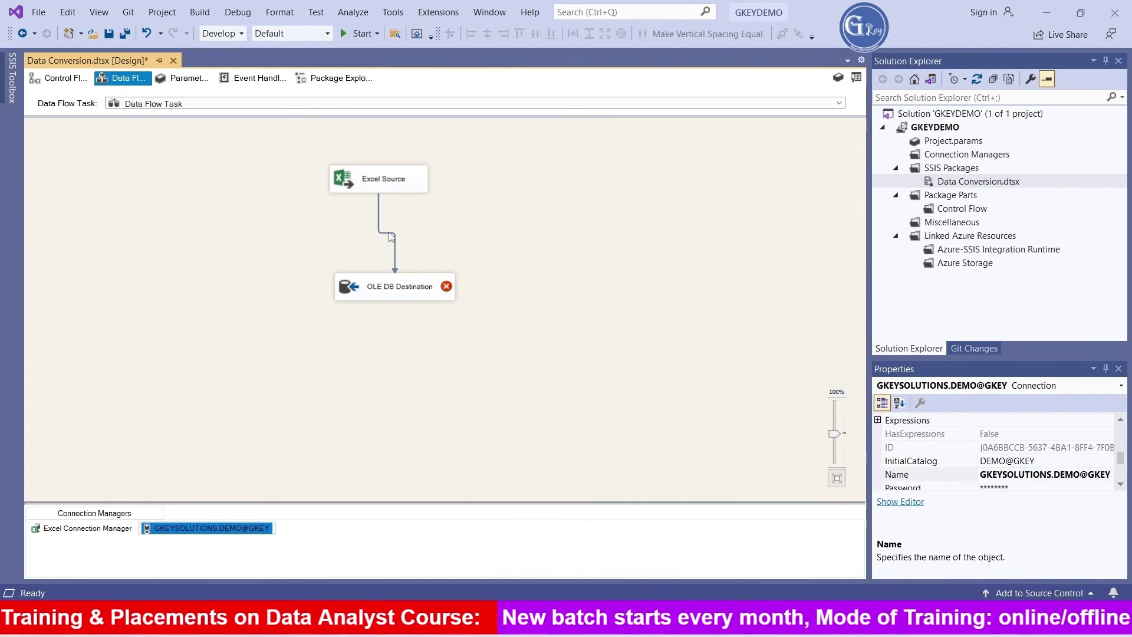
- Delete the data path between Excel Source and OLE DB Destination
click(388, 237)
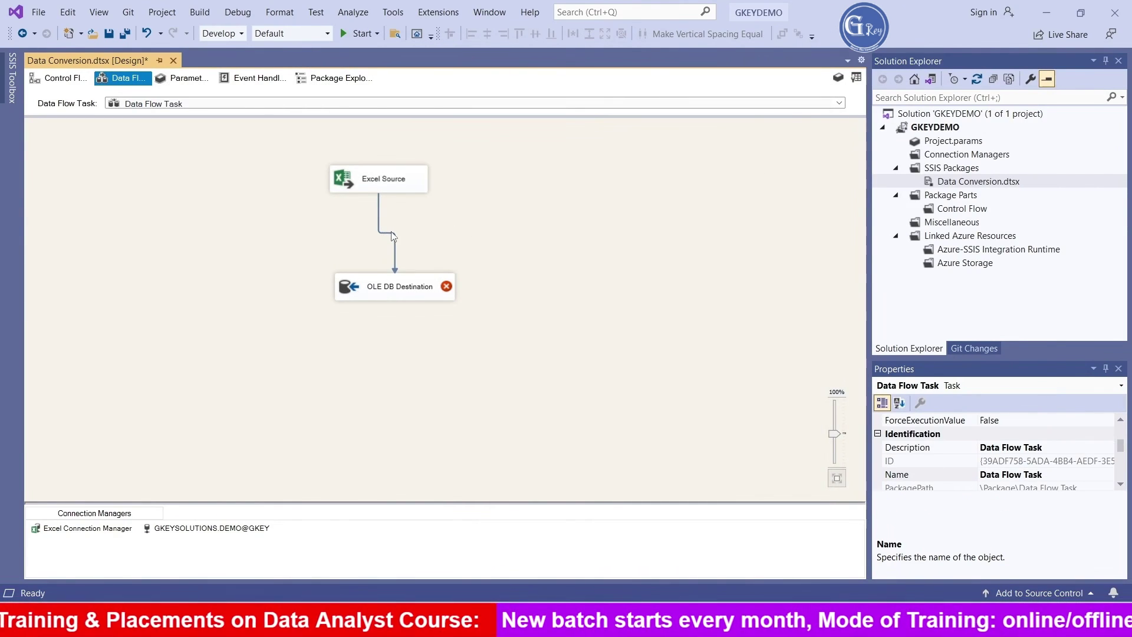
click(389, 237)
key(Delete)
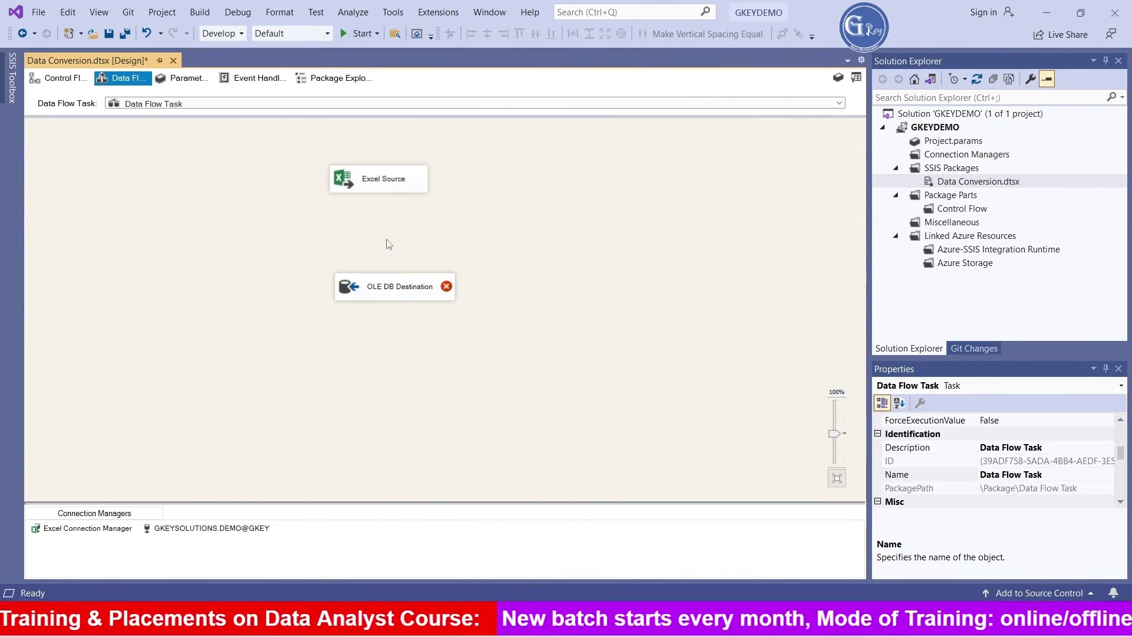
- Delete the GKEYSOLUTIONS.DEMO@GKEY connection manager from the package
click(408, 284)
click(365, 182)
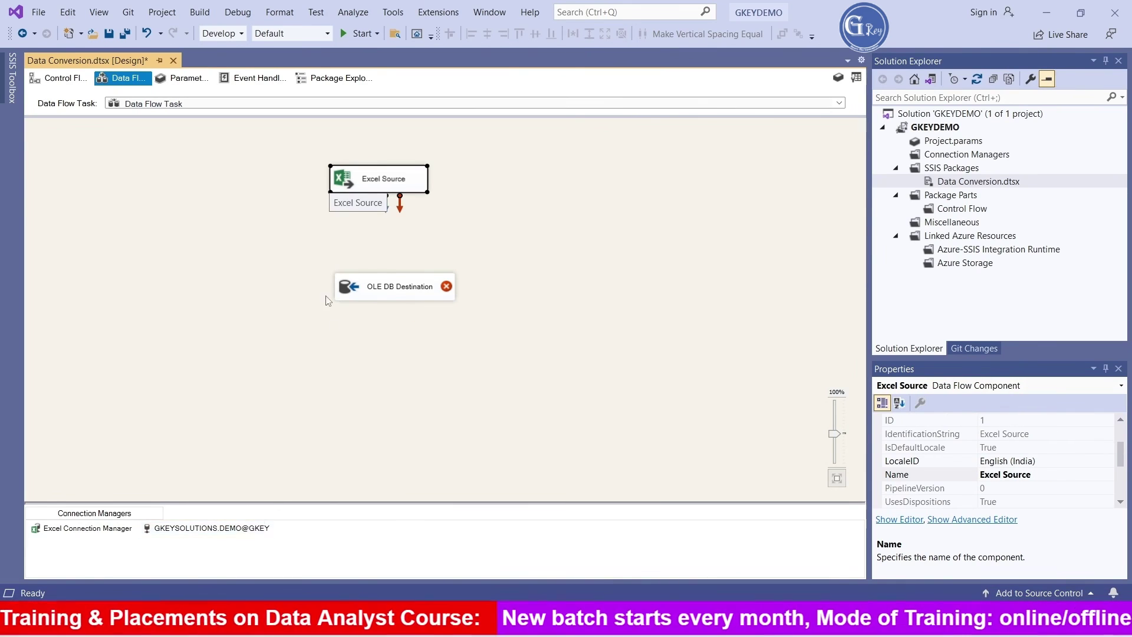
click(197, 527)
right_click(197, 527)
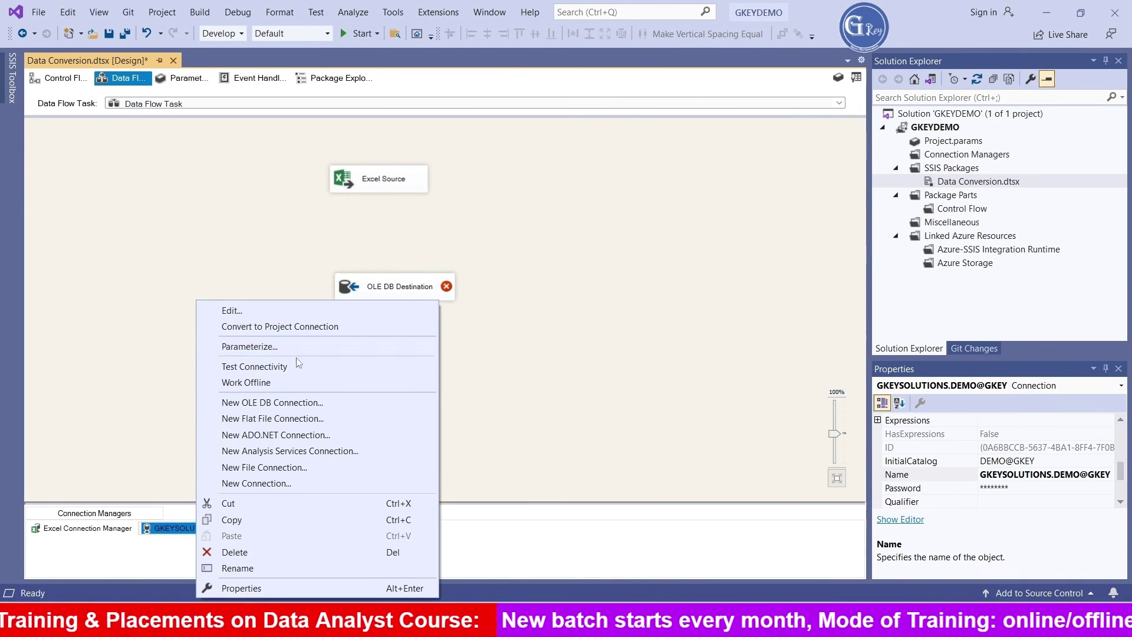
click(274, 550)
- Edit OLE DB Destination despite its missing input columns and give it a new connection manager based on GKEYSOLUTIONS.DEMO@GKEY
double_click(399, 286)
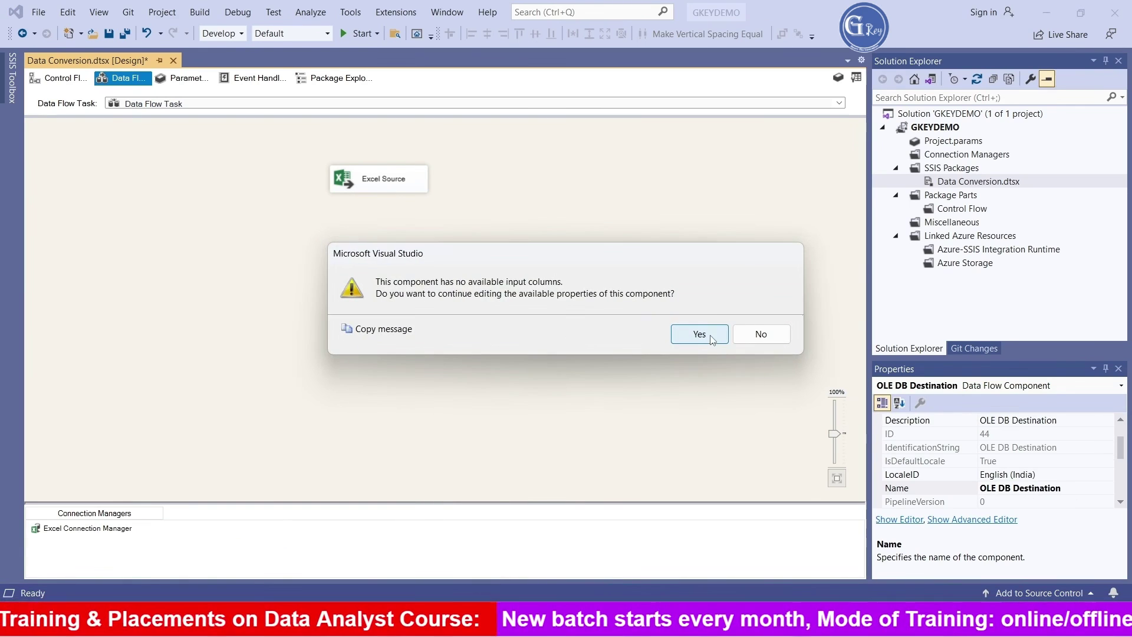
click(699, 334)
click(783, 220)
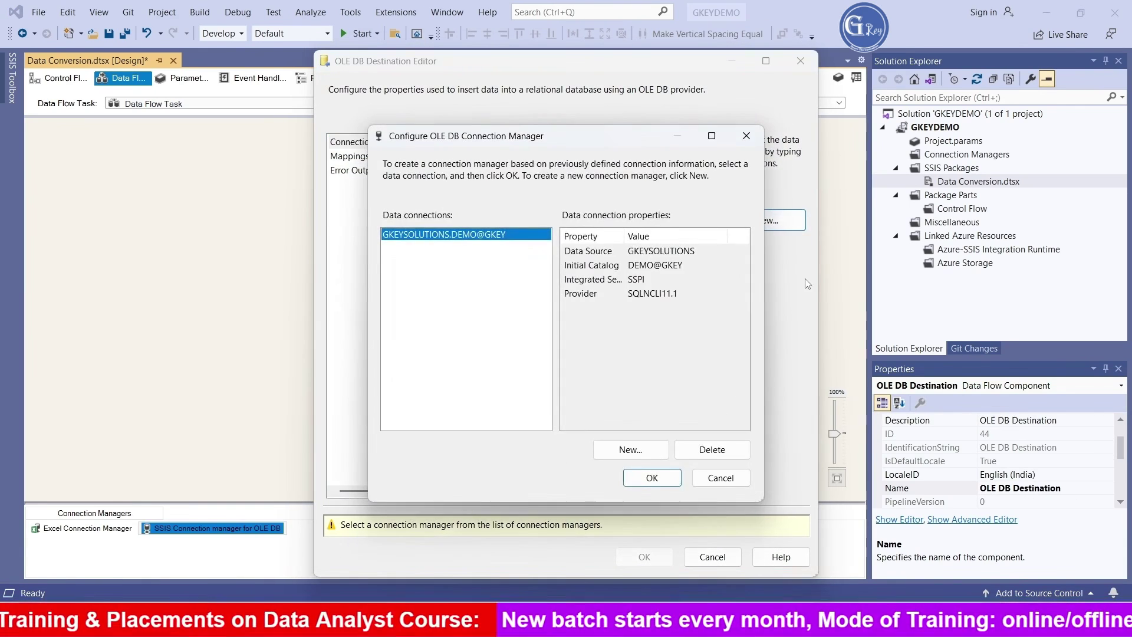
click(651, 477)
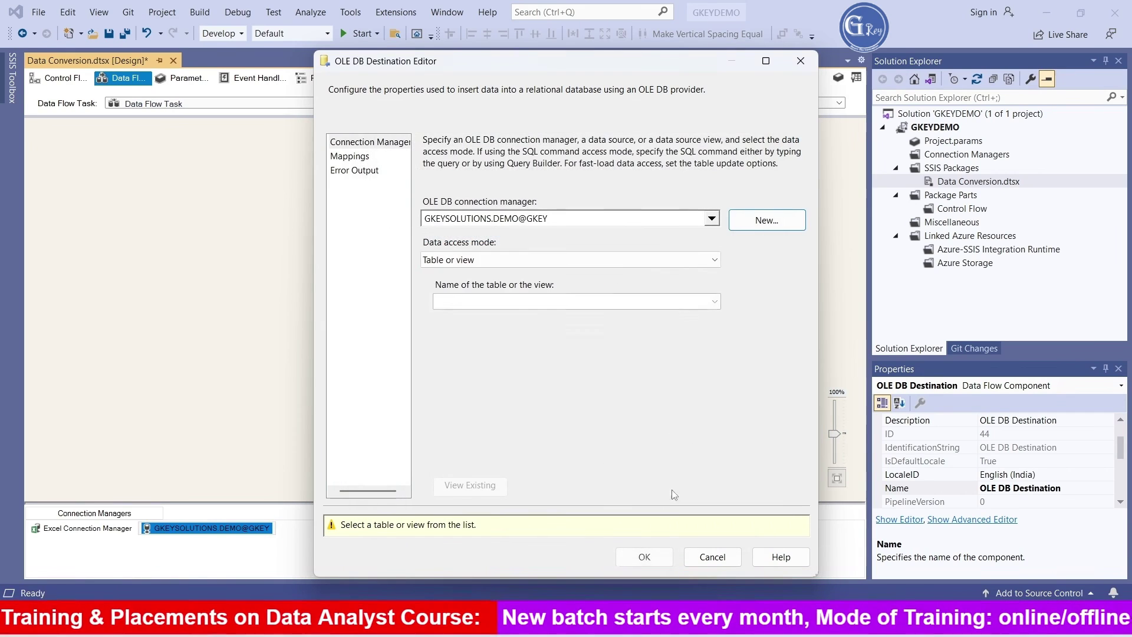
- Set the destination's data access mode to Table or view - fast load with table [dbo].[EMP_DCTRG], and accept the settings
click(642, 264)
click(642, 285)
click(710, 301)
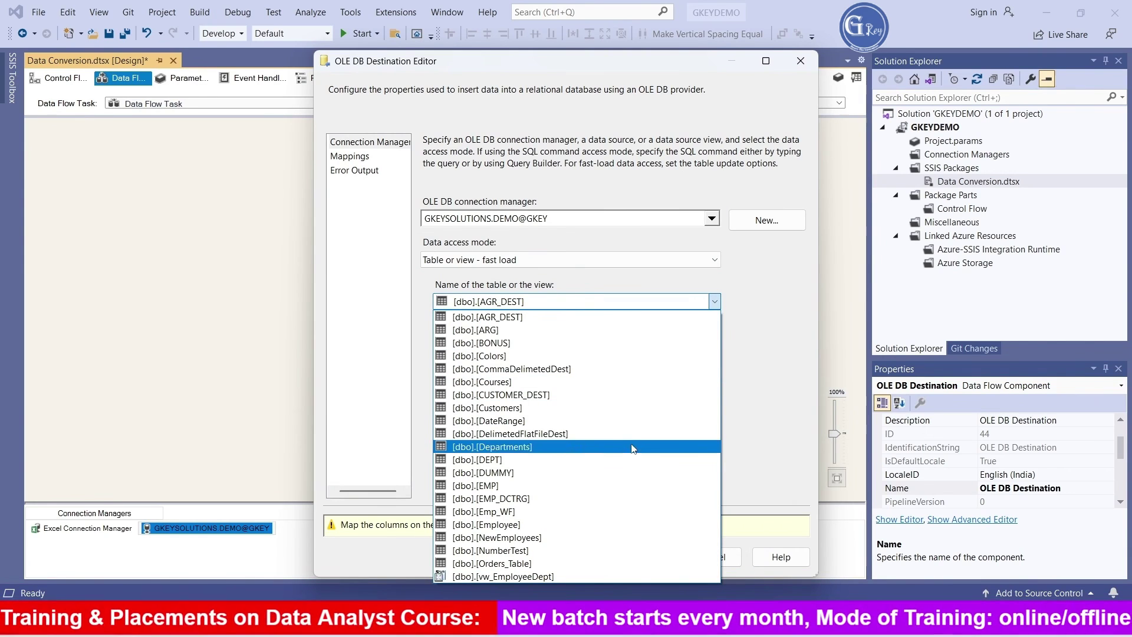
click(512, 498)
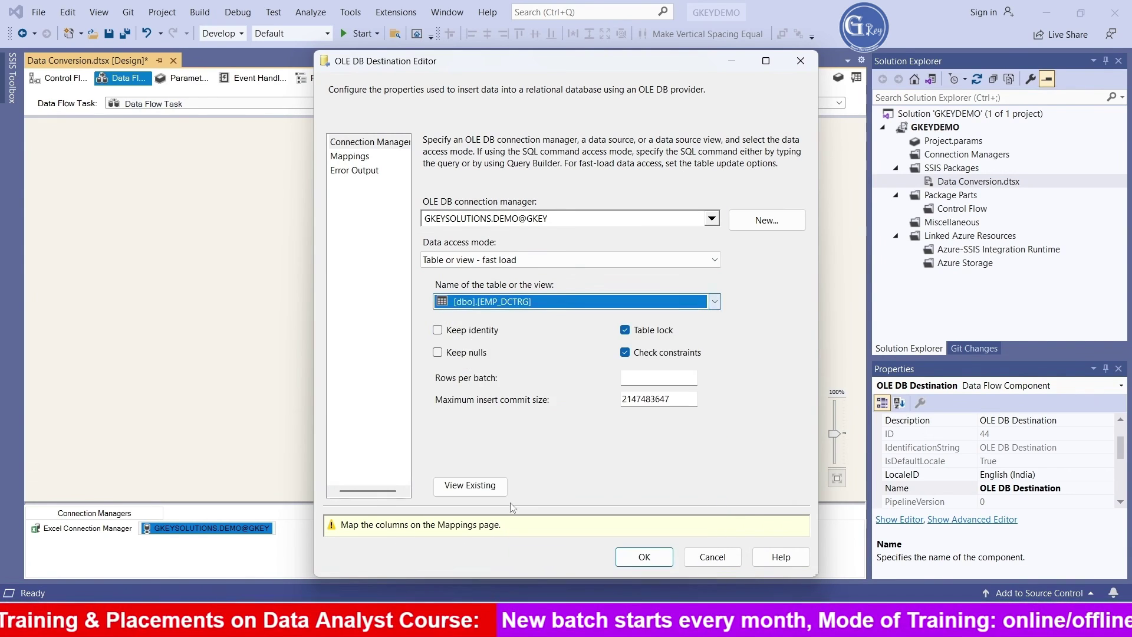
click(644, 556)
- Connect Excel Source to OLE DB Destination and bring up the destination's column mappings
click(383, 186)
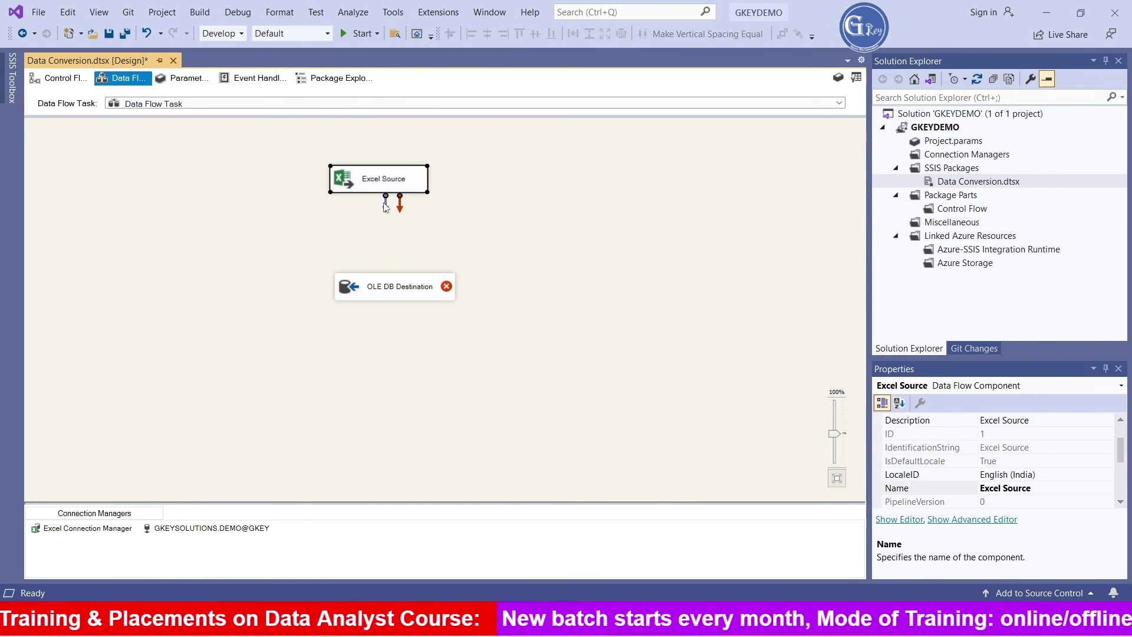
drag(387, 206, 380, 296)
double_click(380, 295)
click(347, 158)
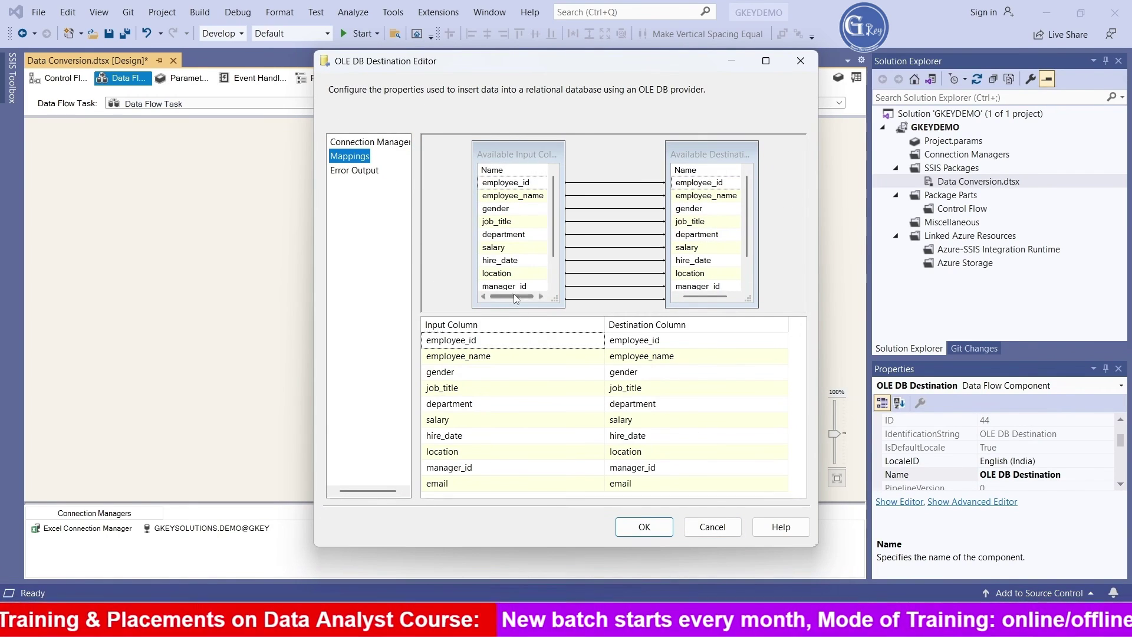
- Preview the existing data of the EMP_DCTRG destination table, then accept the destination editor
click(367, 142)
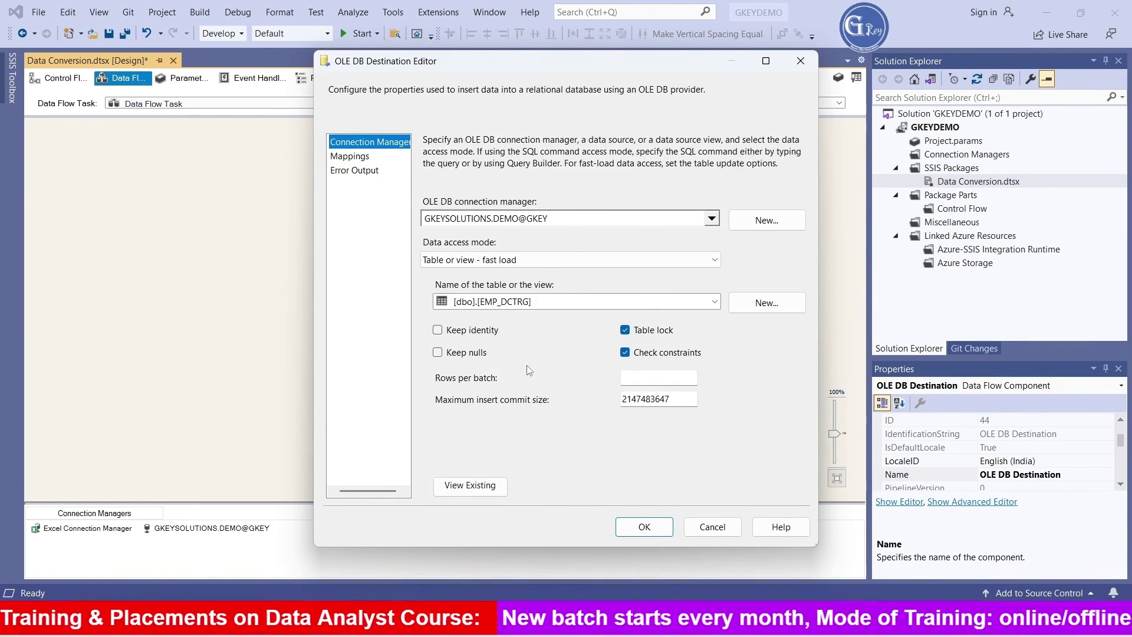
click(469, 487)
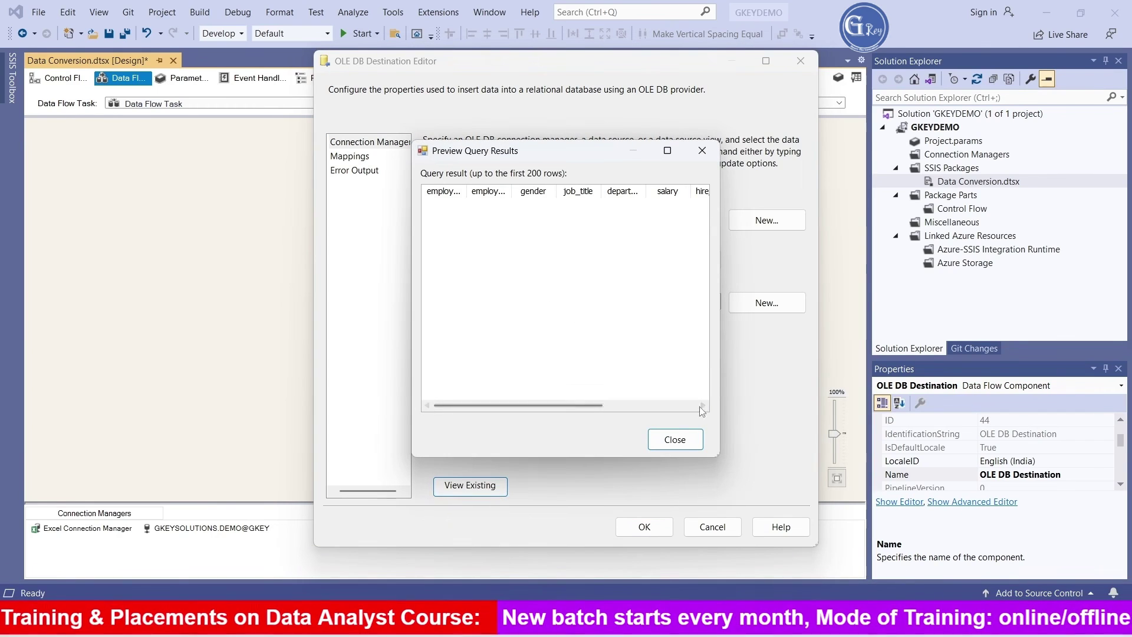
click(673, 440)
click(645, 526)
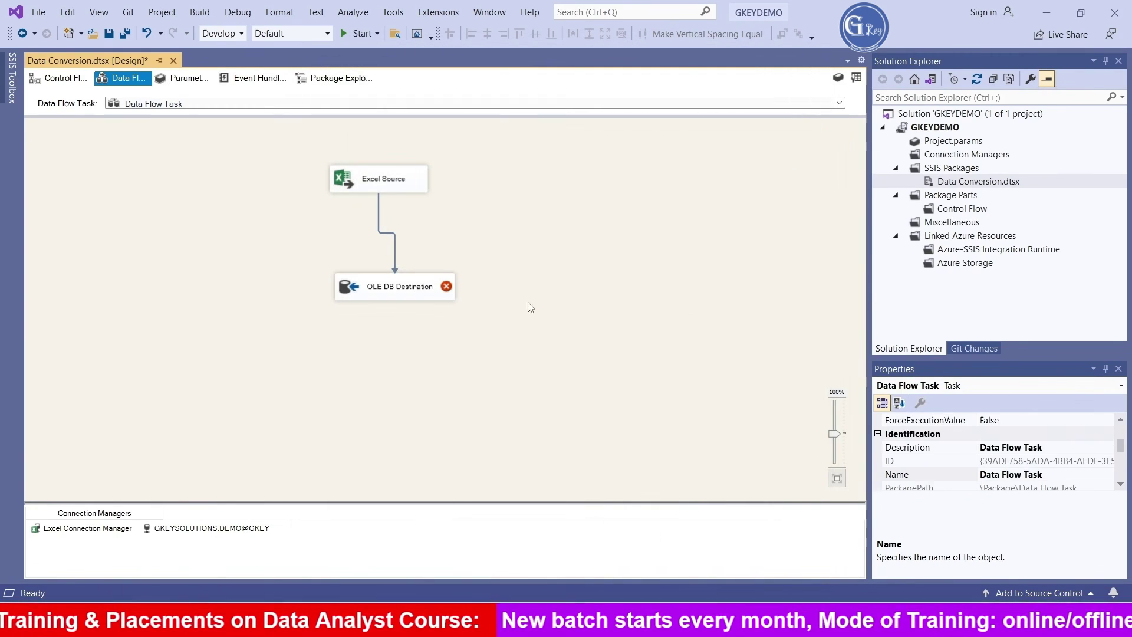
- Remove the path from Excel Source to OLE DB Destination and move the destination lower to make room between them
mouse_move(449, 293)
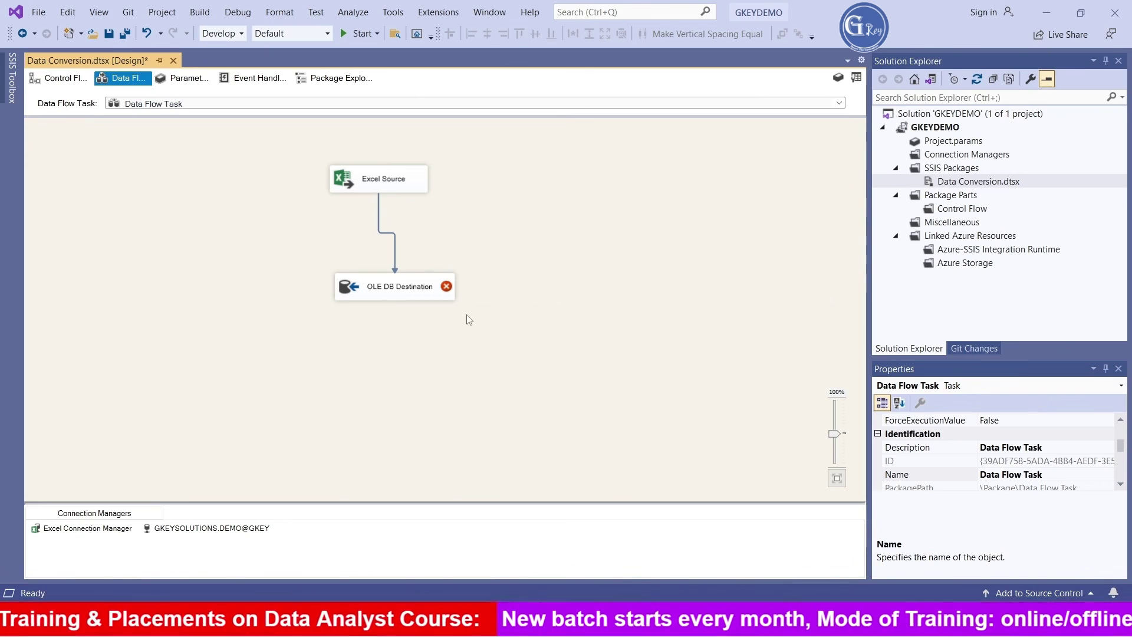
click(387, 234)
key(Delete)
drag(375, 291, 366, 323)
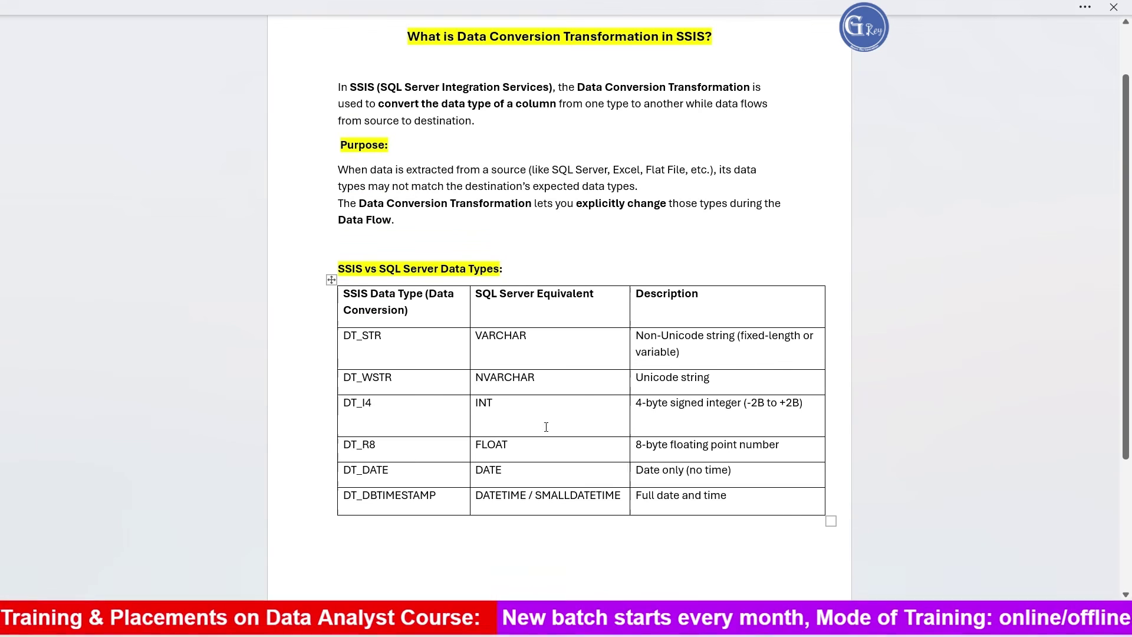
- Examine the SSIS vs SQL Server data types table in the document for the SSIS equivalents of INT, FLOAT and VARCHAR
drag(492, 404, 363, 405)
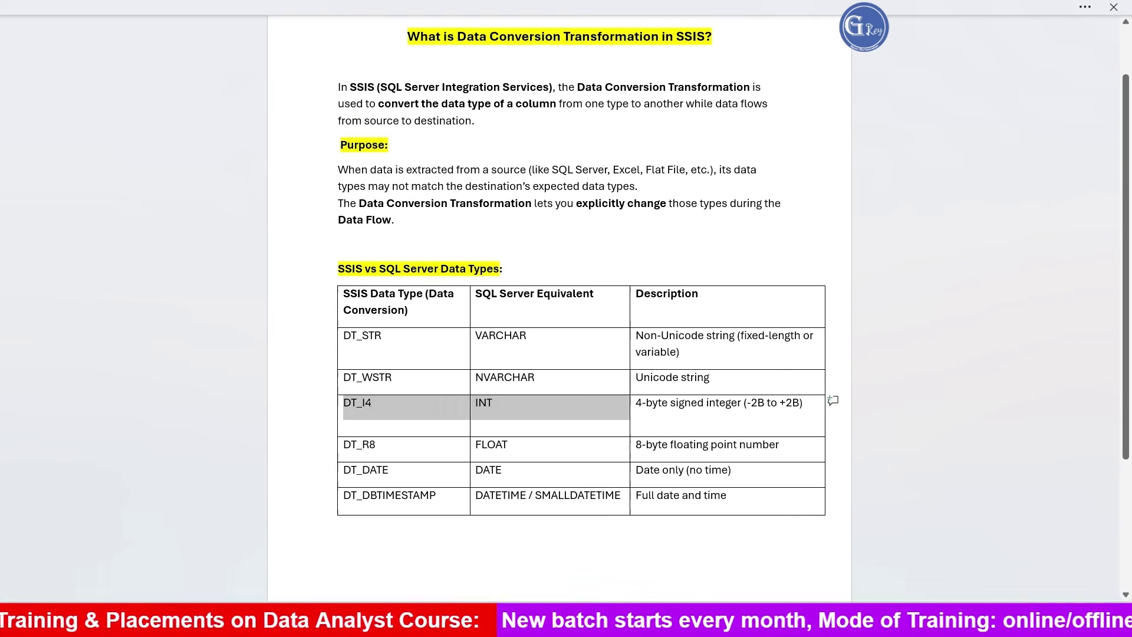
click(513, 409)
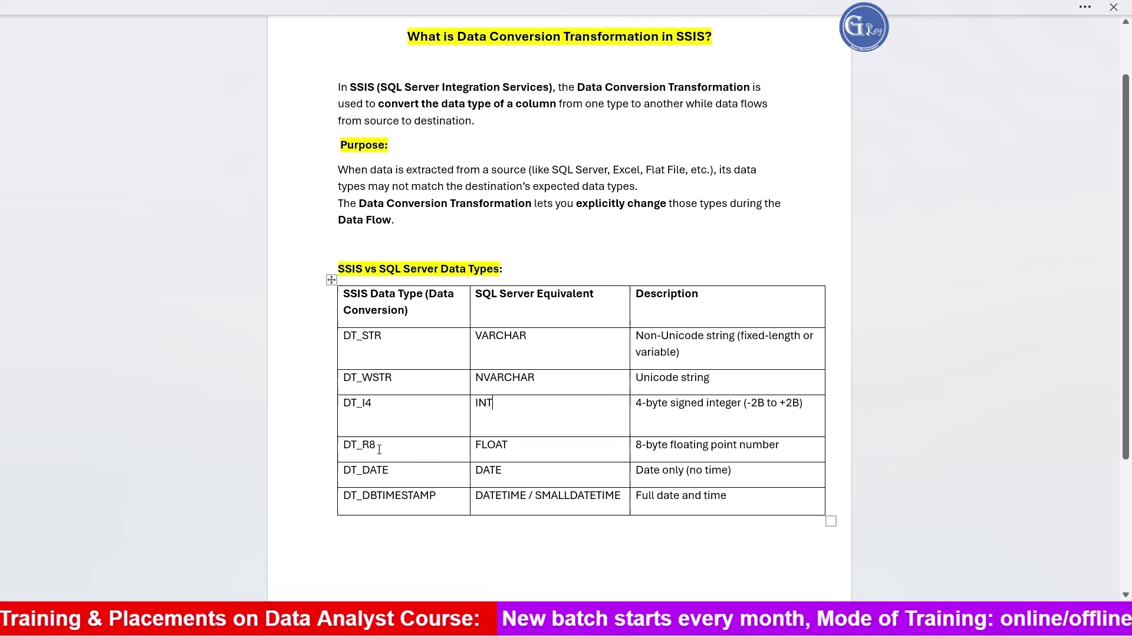
drag(386, 448, 340, 449)
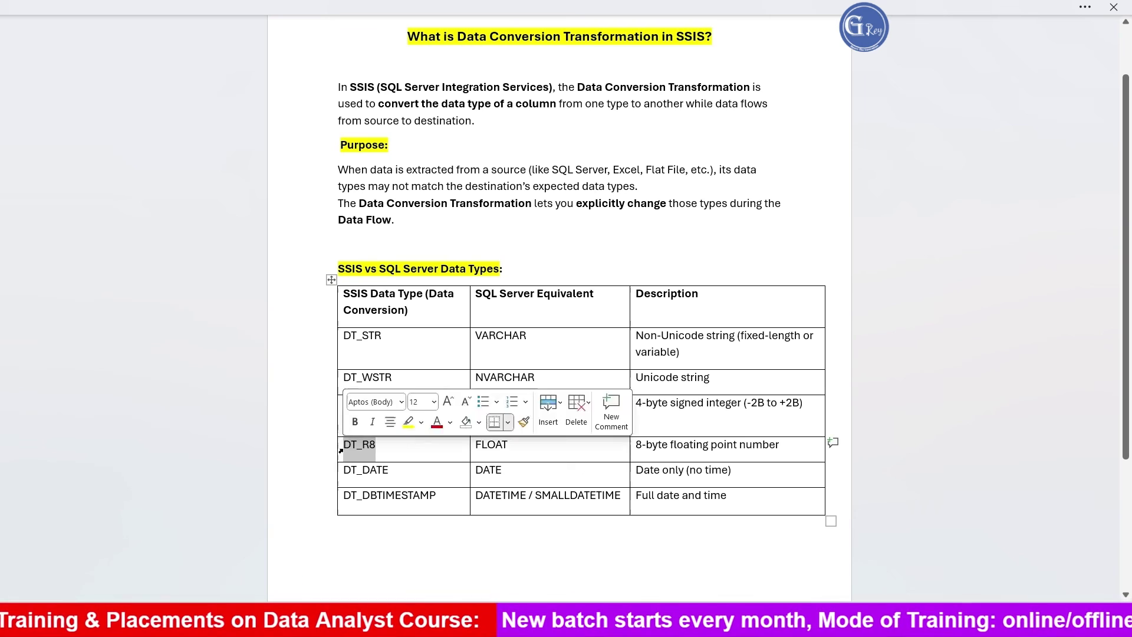
click(515, 565)
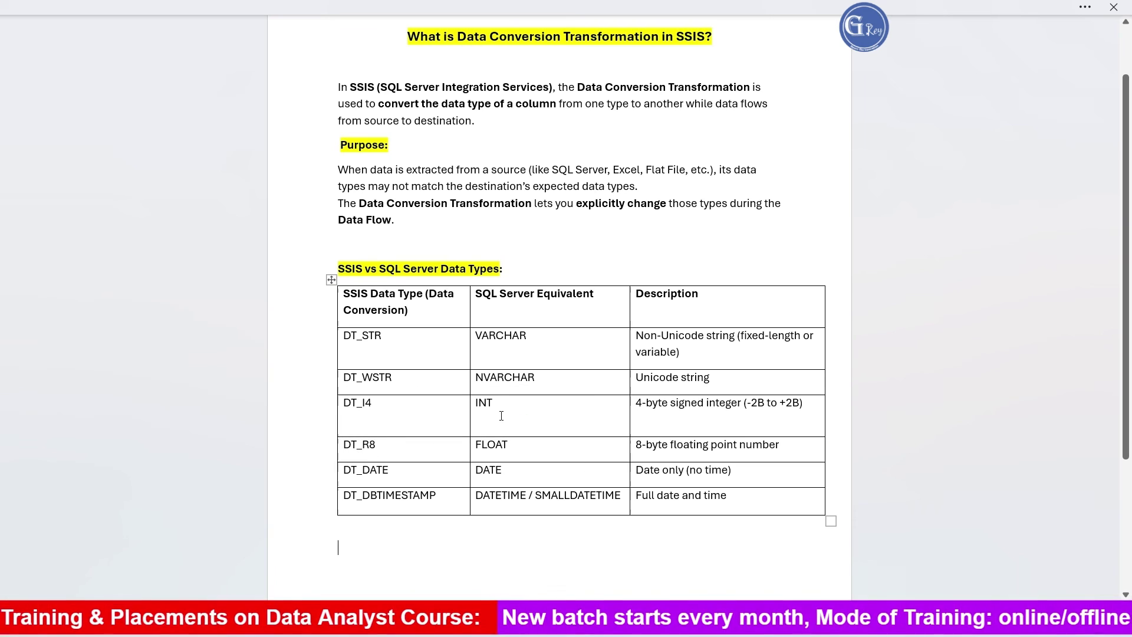
drag(495, 405, 475, 405)
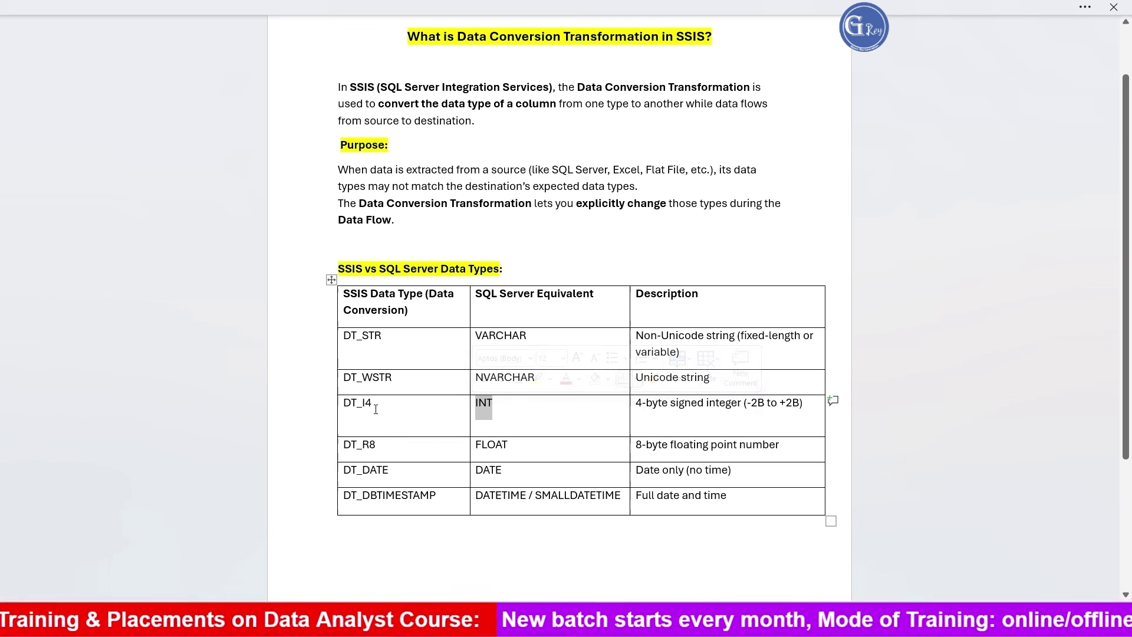
drag(384, 404, 340, 405)
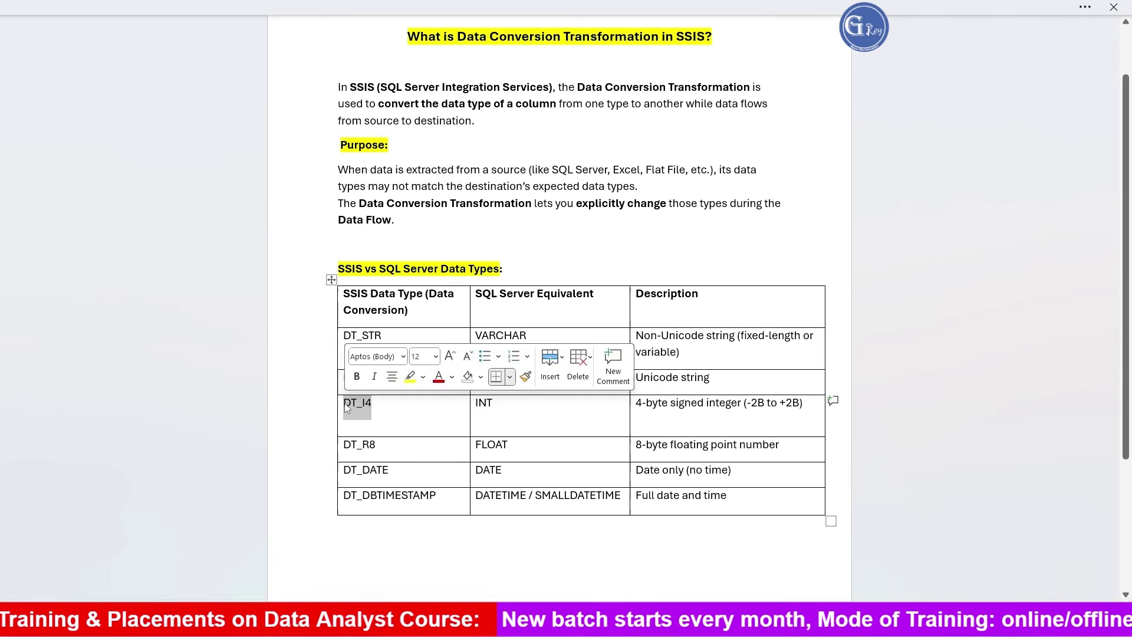
click(556, 545)
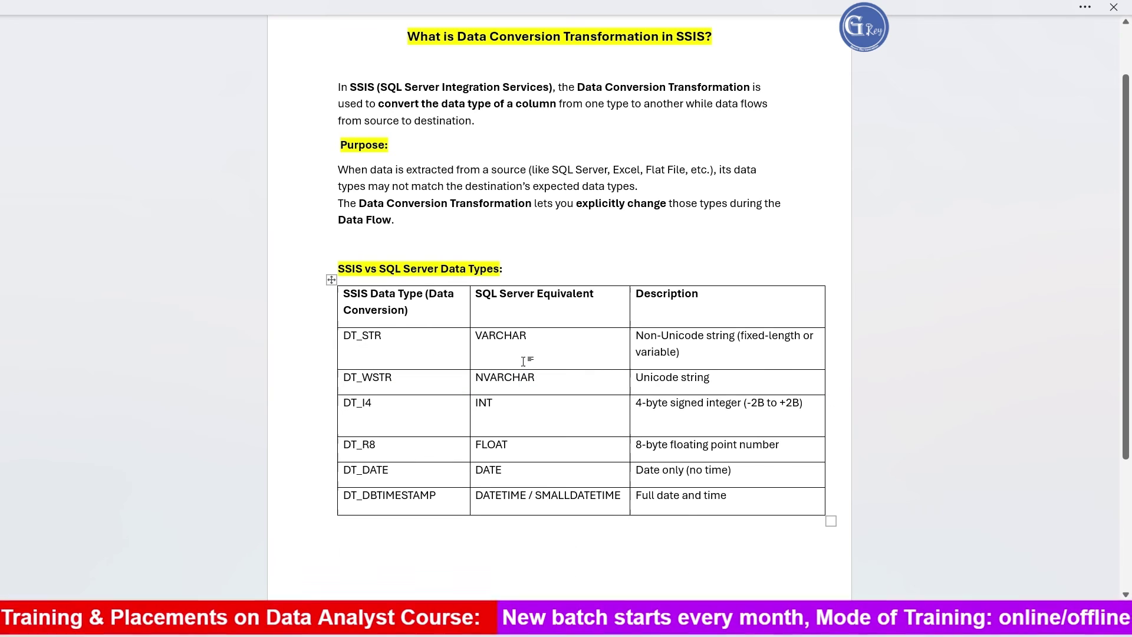
drag(529, 334, 475, 335)
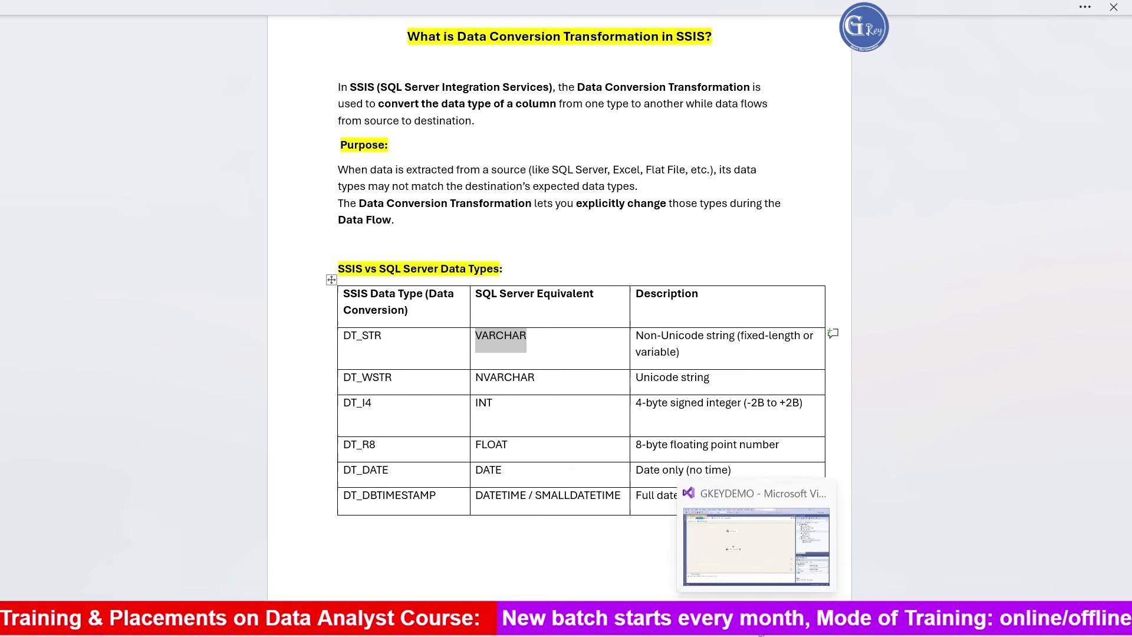
- Switch back to Visual Studio, add a Data Conversion transformation between the two components and connect Excel Source to it
click(761, 634)
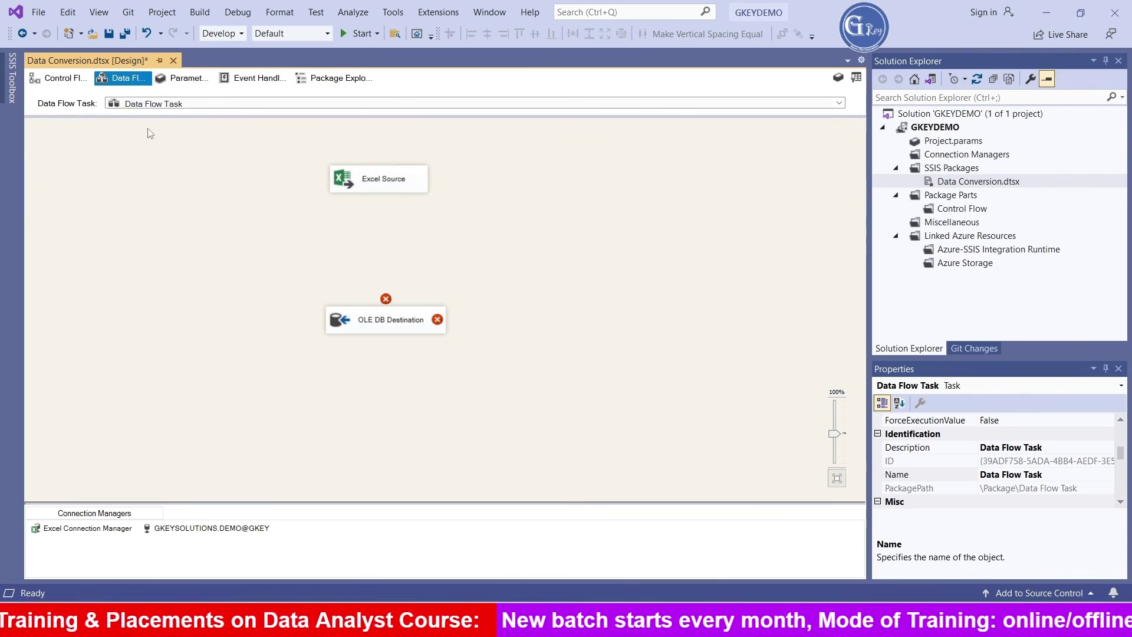
click(12, 80)
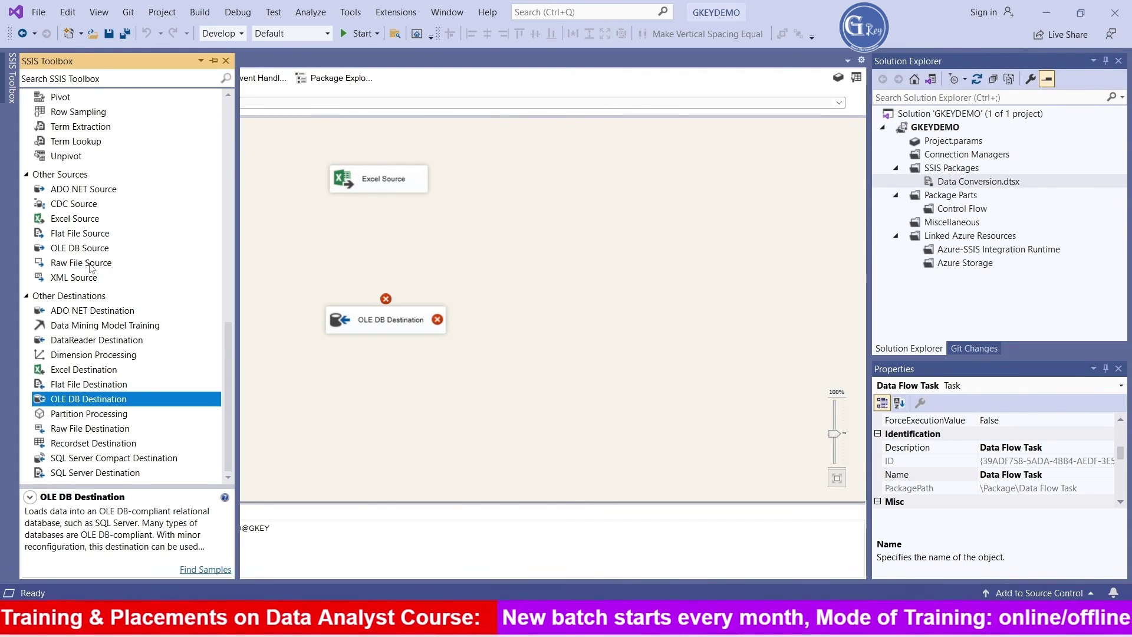
scroll(91, 268, up, 15)
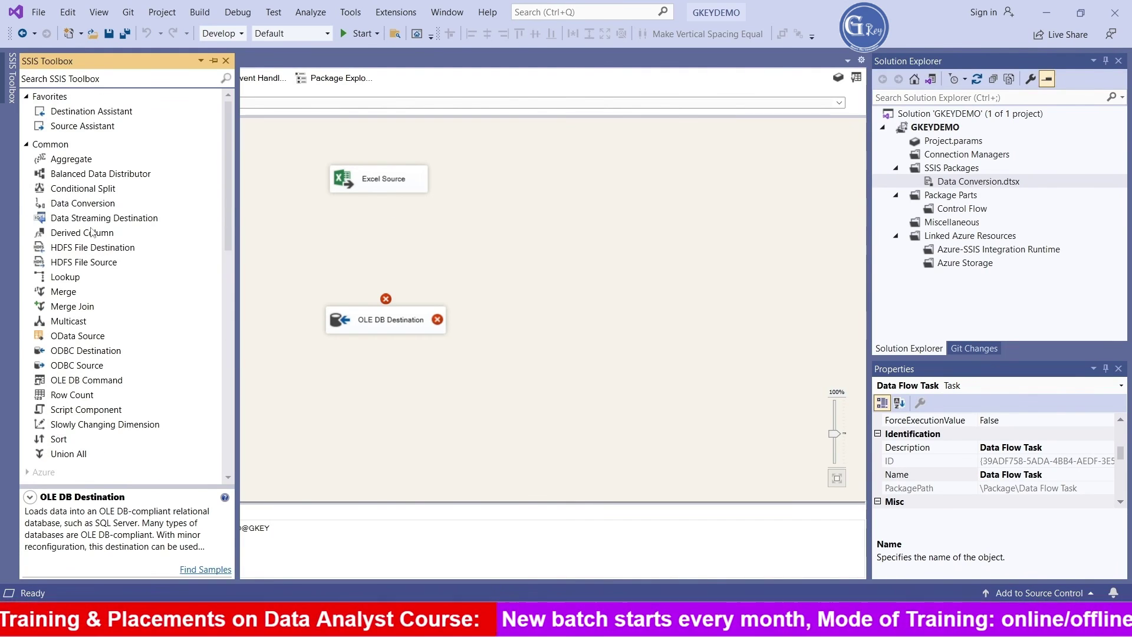
drag(87, 208, 359, 251)
click(384, 188)
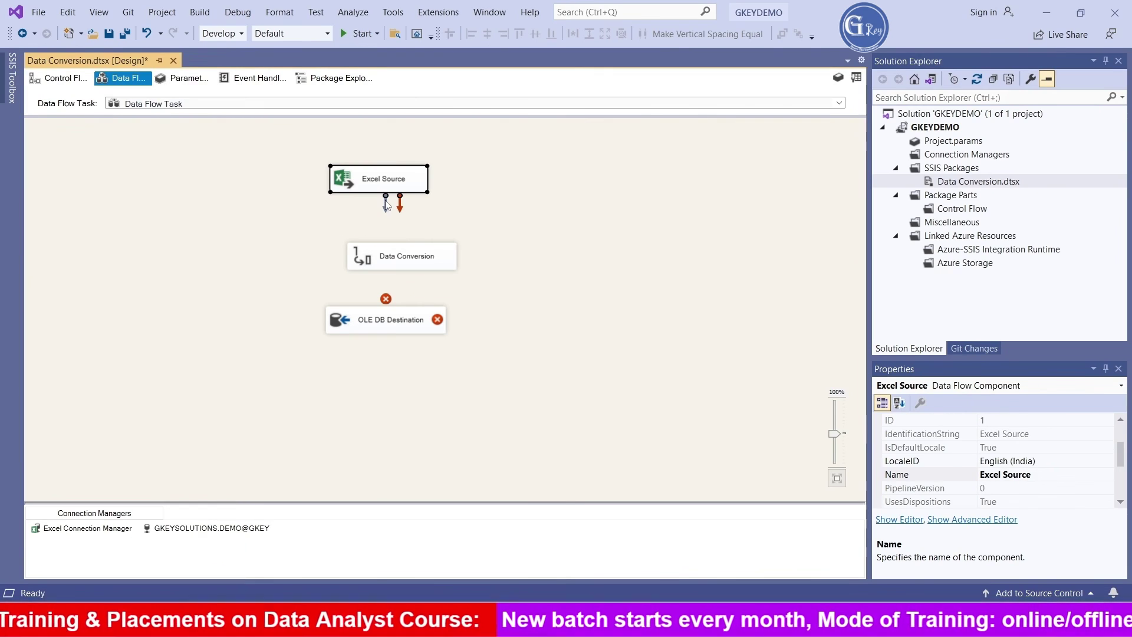
drag(386, 206, 392, 255)
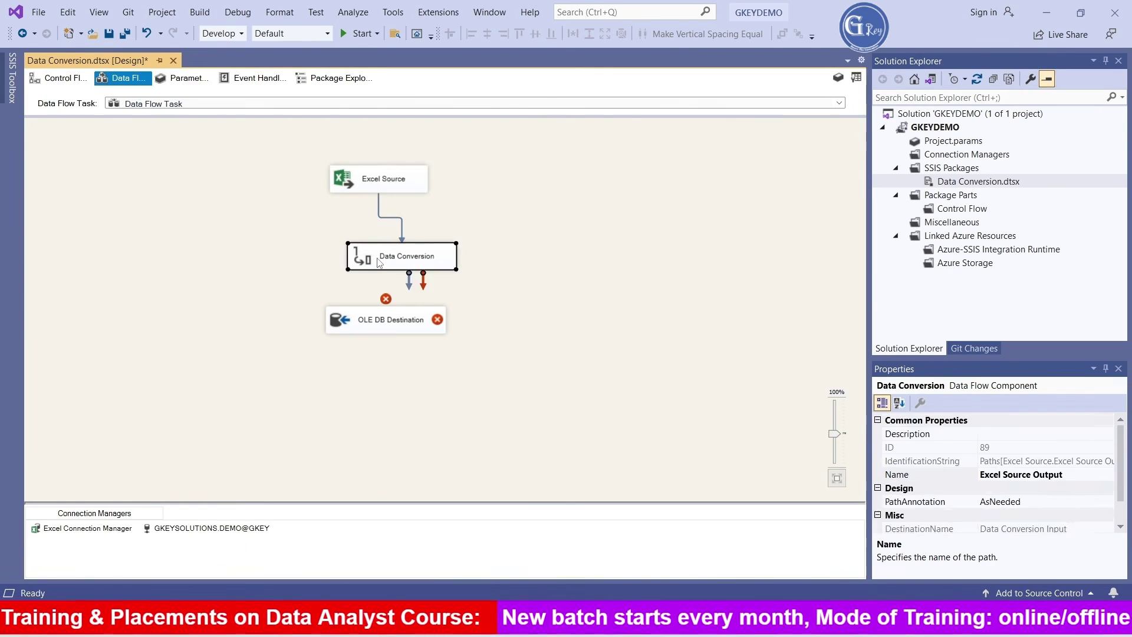
- In the Data Conversion editor, select the employee_id, employee_name and gender input columns and widen the Data Type column
double_click(400, 255)
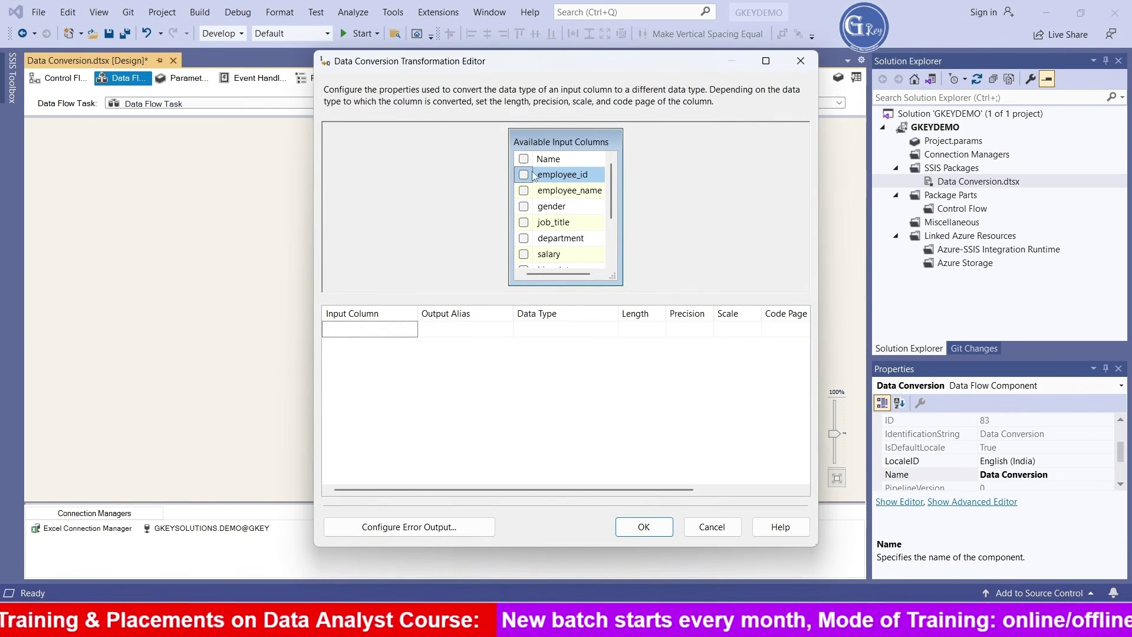
click(523, 175)
click(523, 191)
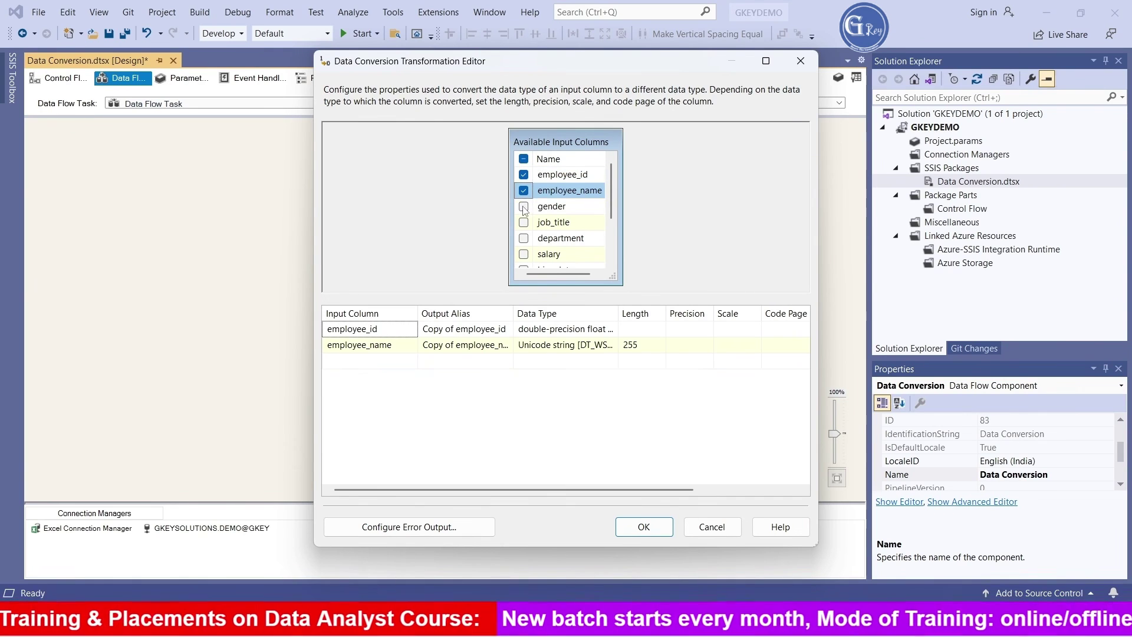
click(523, 206)
drag(618, 313, 662, 328)
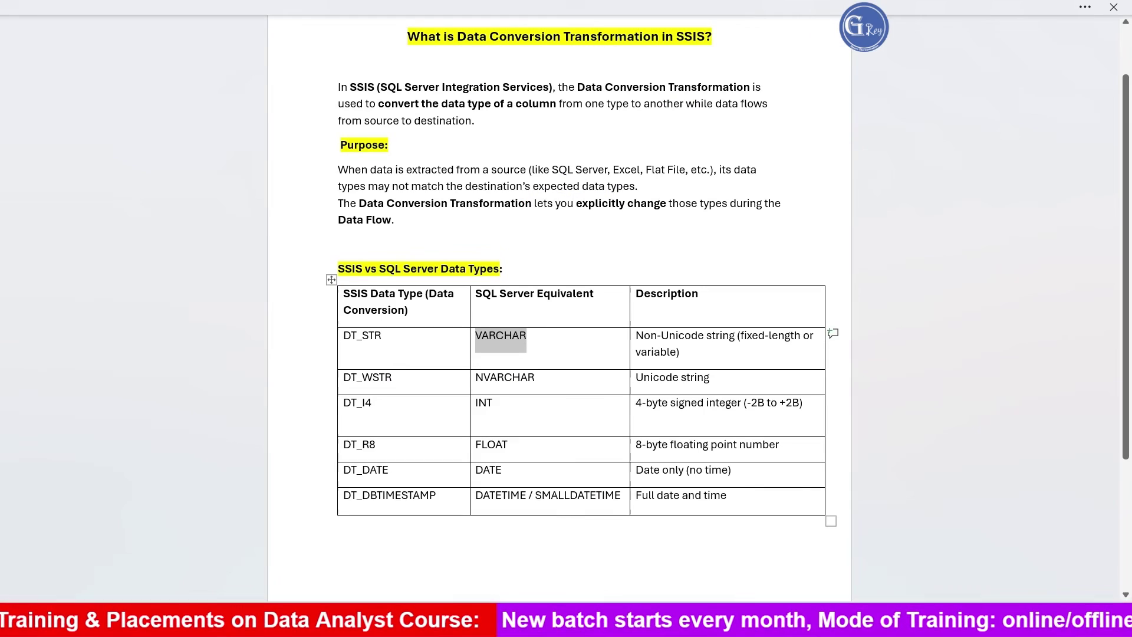
- Check DT_R8 in the document's data types table, switch back to Visual Studio and convert employee_id to four-byte signed integer [DT_I4]
double_click(380, 443)
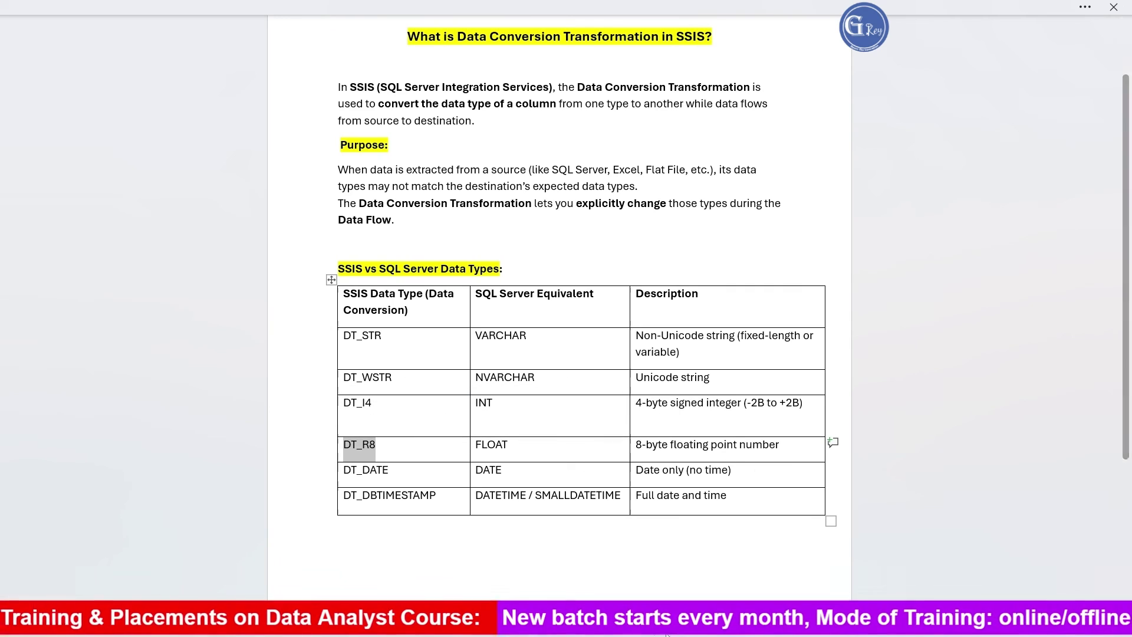
key(alt+Tab)
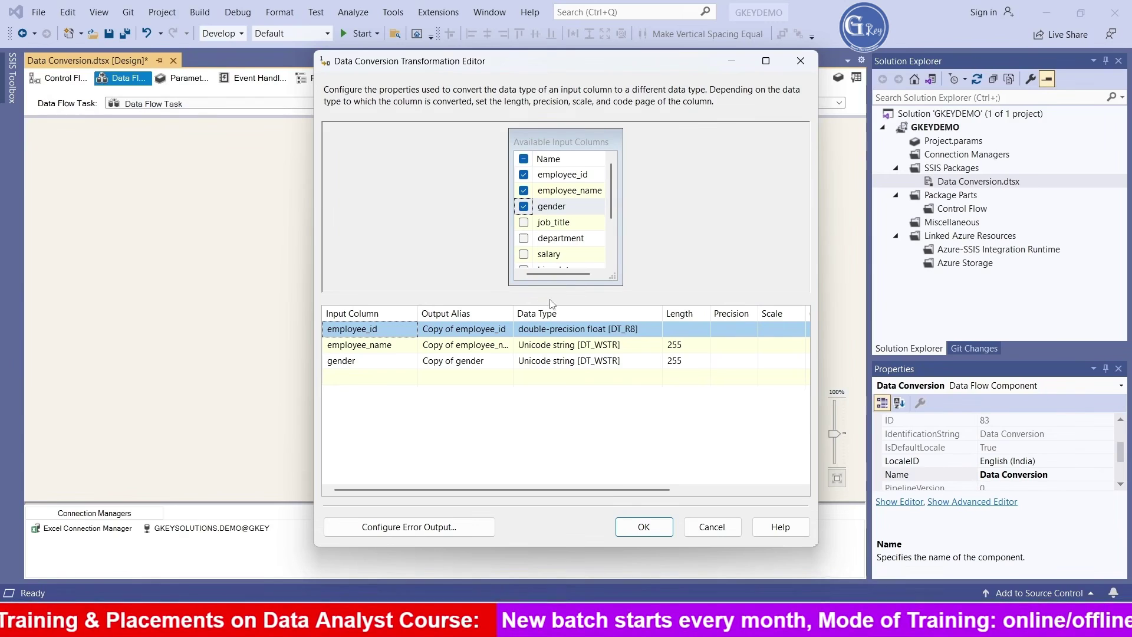
click(650, 334)
click(651, 332)
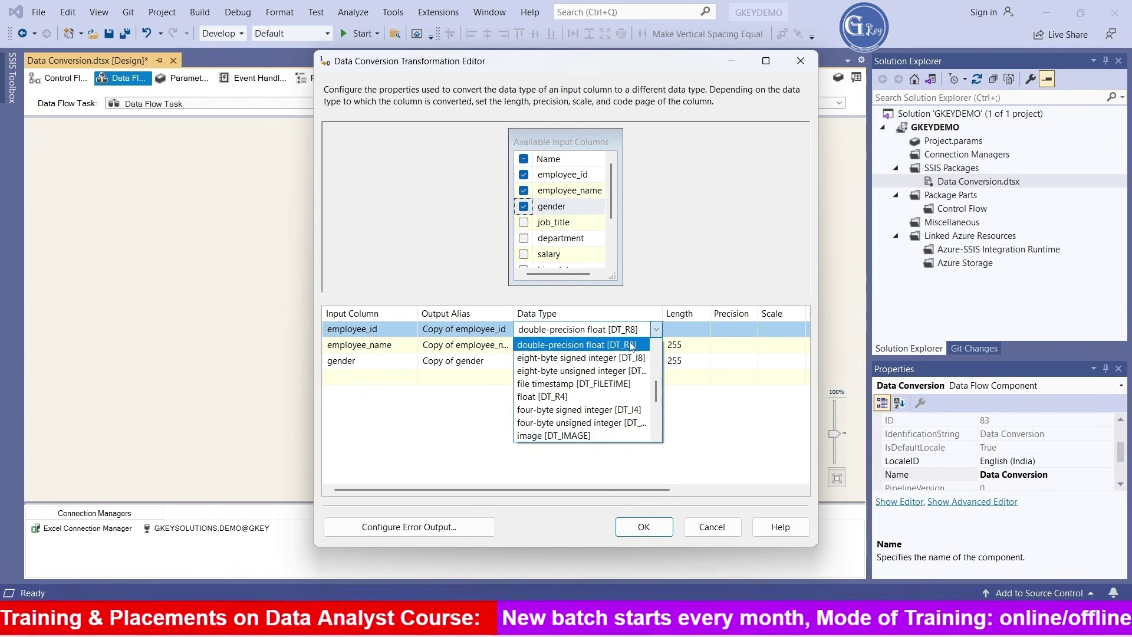
click(600, 411)
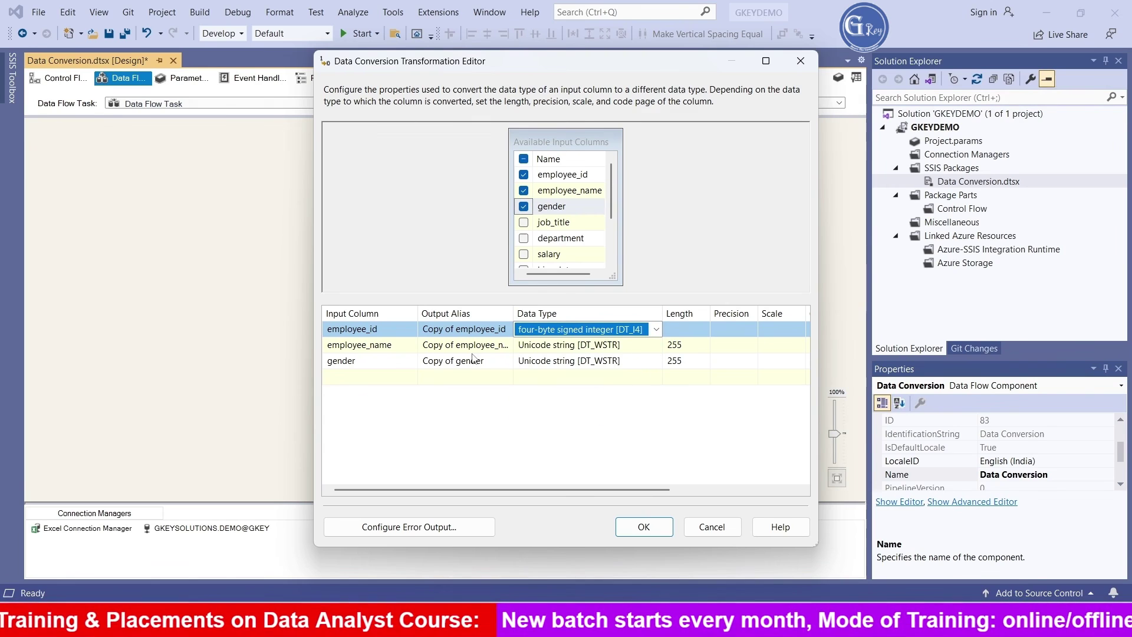
- Look through the types offered for employee_name and check the NVARCHAR row in the document's SSIS vs SQL Server data types table
click(643, 349)
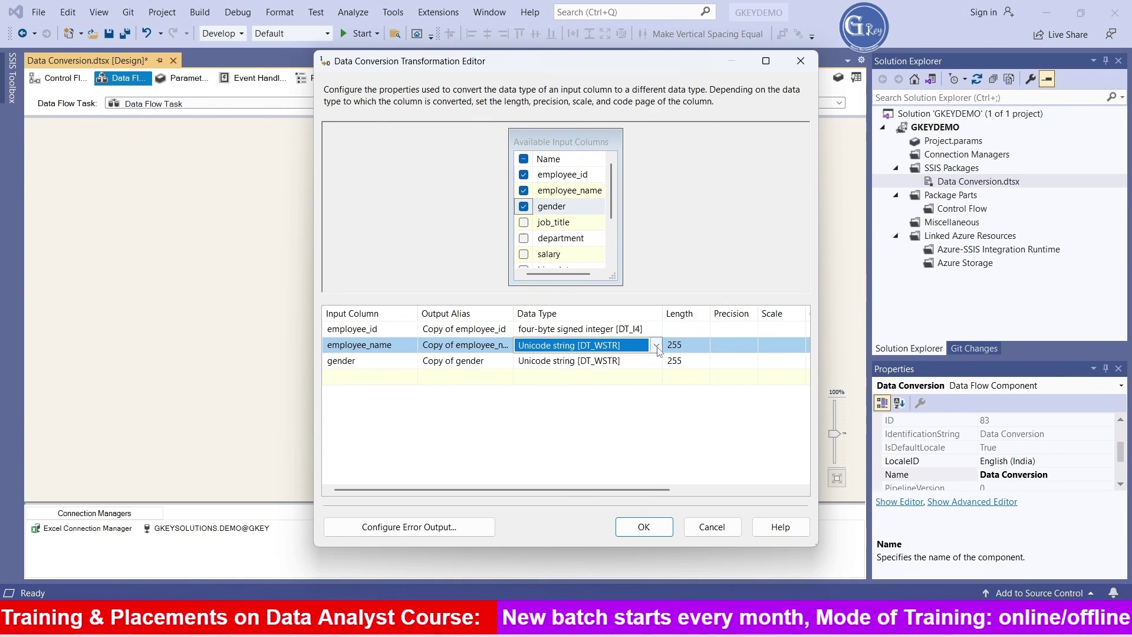
click(656, 346)
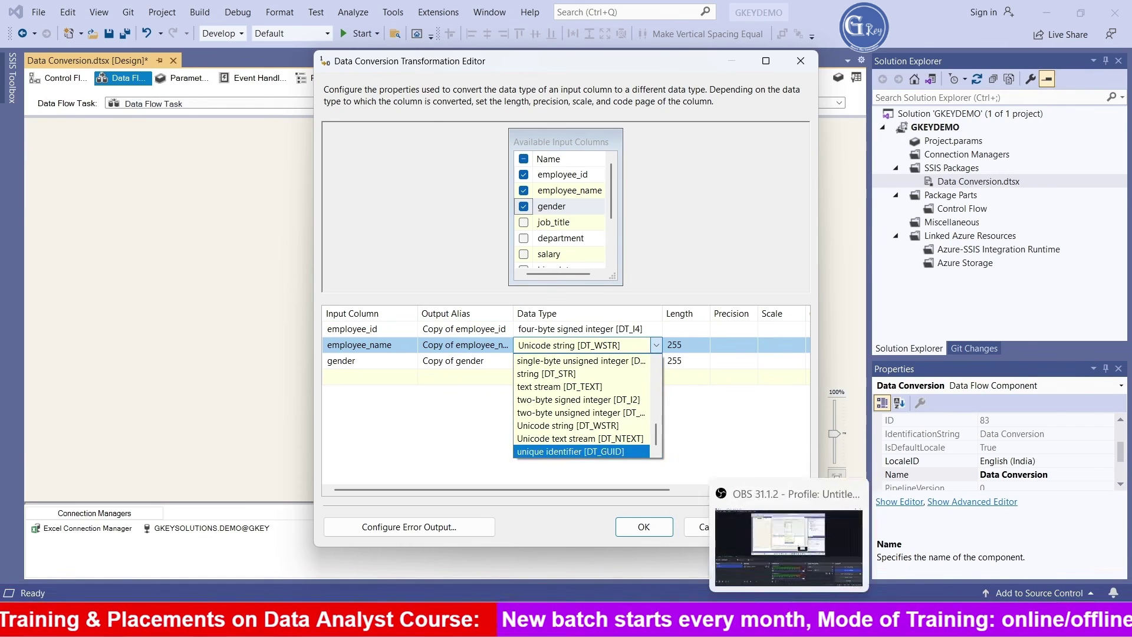
click(835, 549)
drag(549, 379, 477, 381)
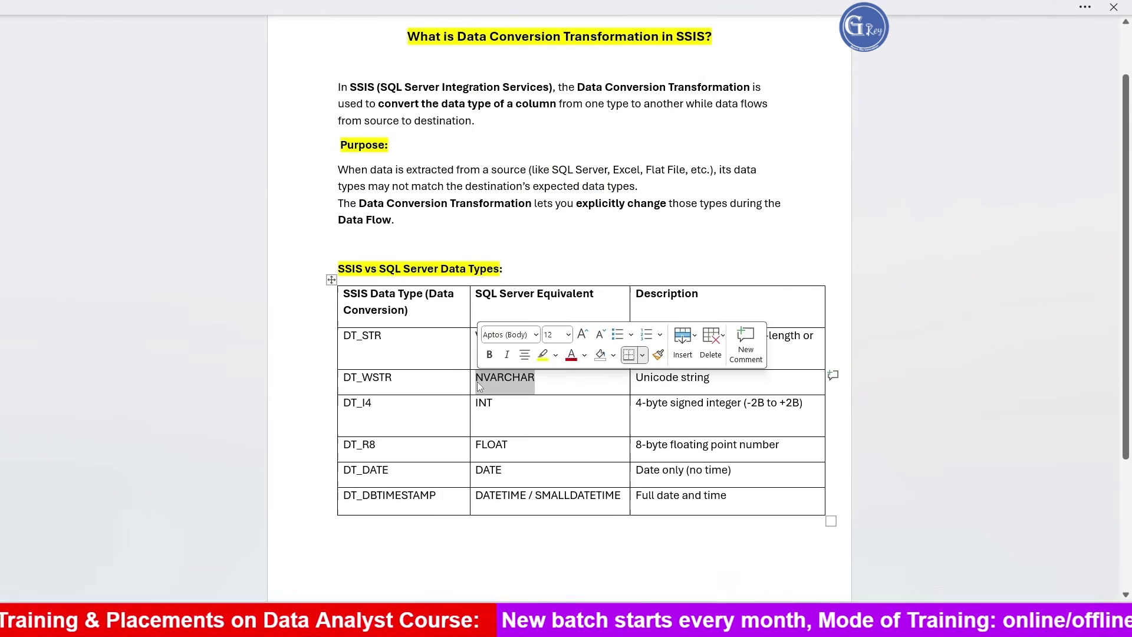
click(807, 358)
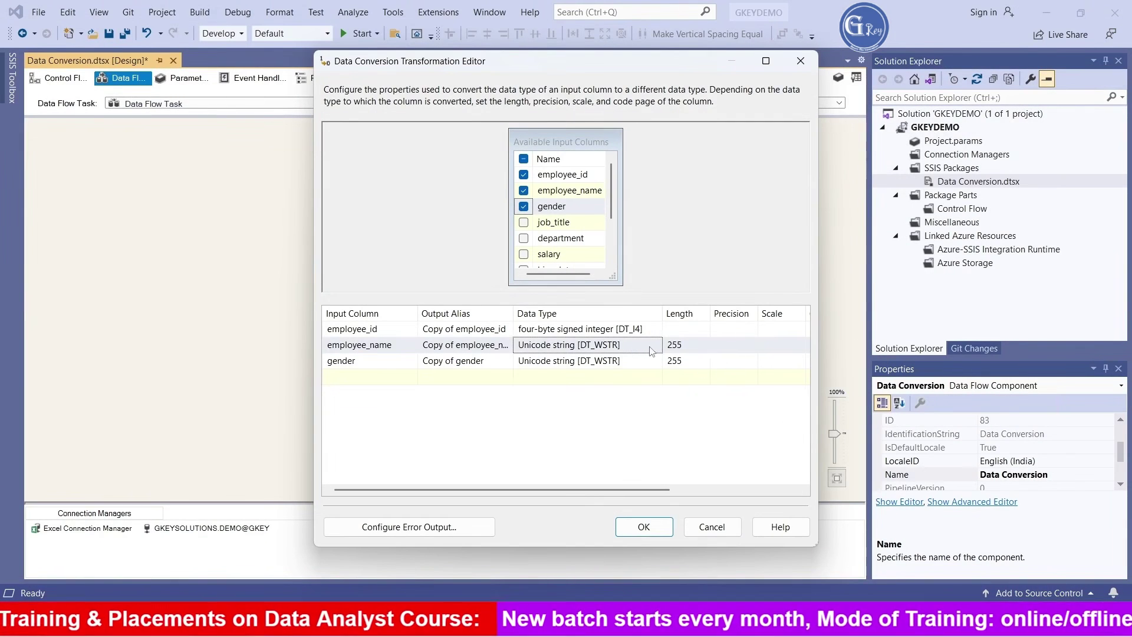
- Back in the Data Conversion editor, widen the Data Type column, review the available types and convert employee_name to string [DT_STR]
click(651, 351)
click(656, 346)
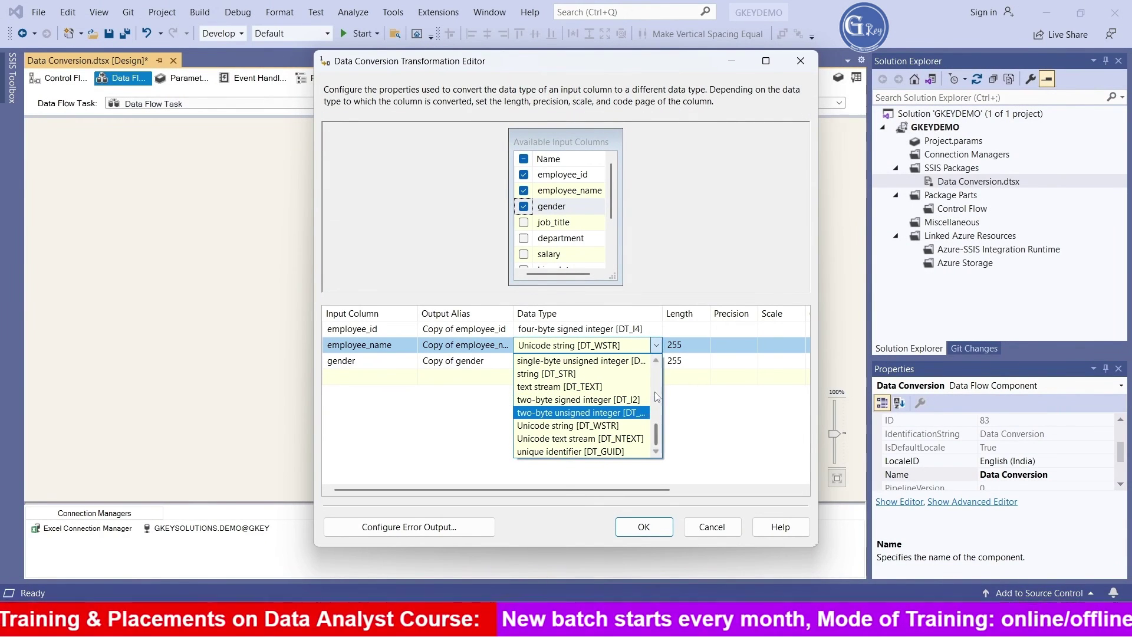
click(665, 322)
drag(663, 314, 729, 315)
click(722, 346)
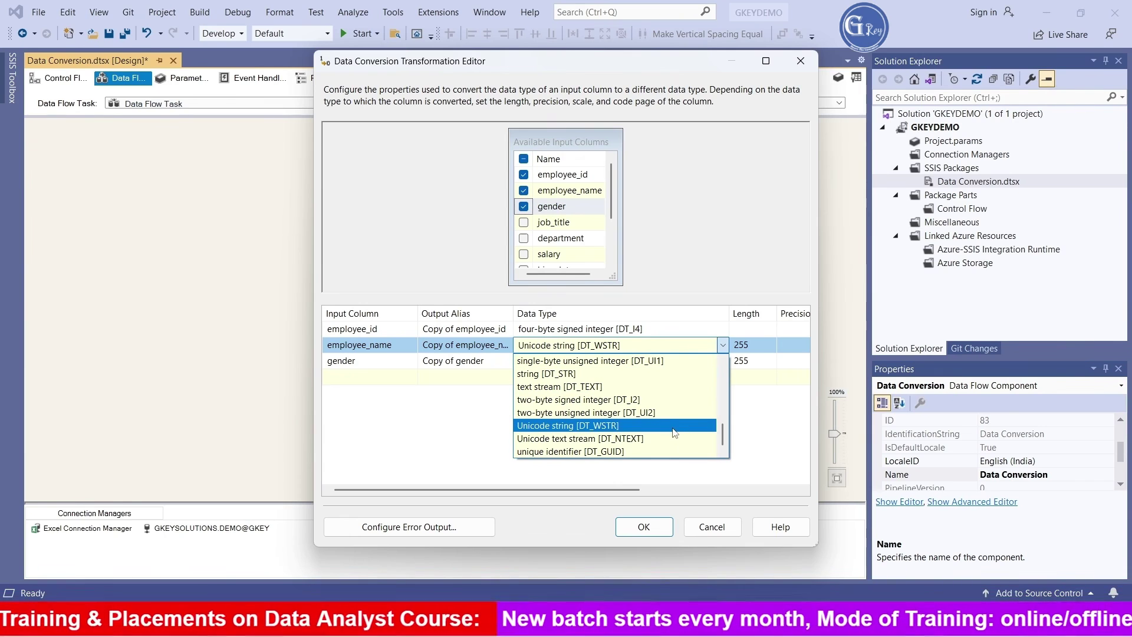
scroll(615, 433, up, 1)
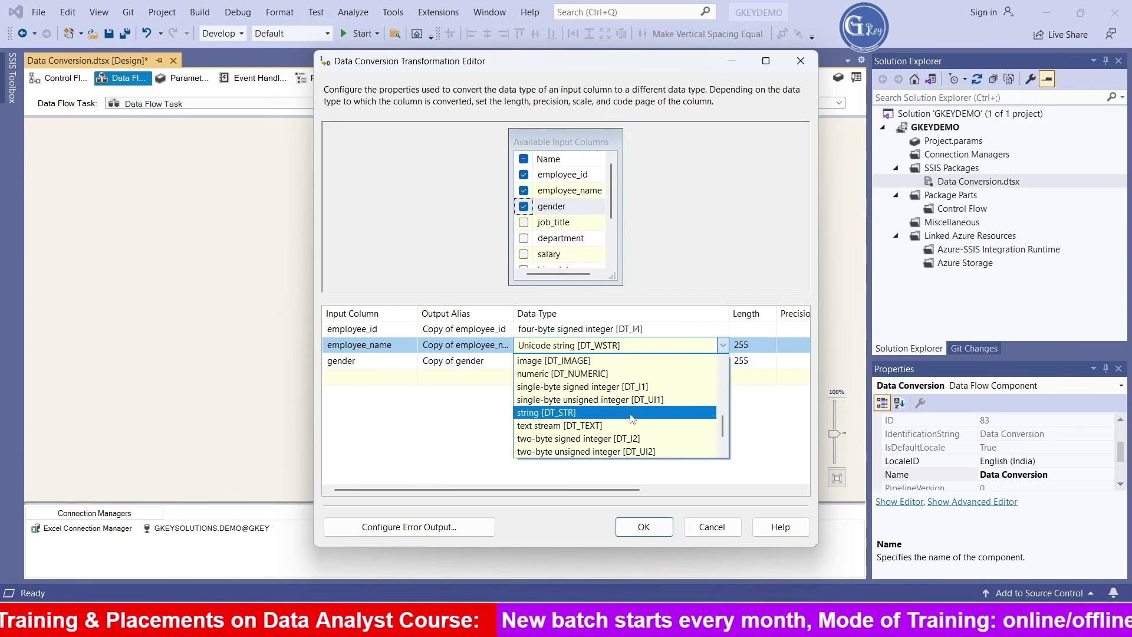
scroll(631, 418, up, 1)
scroll(625, 417, up, 1)
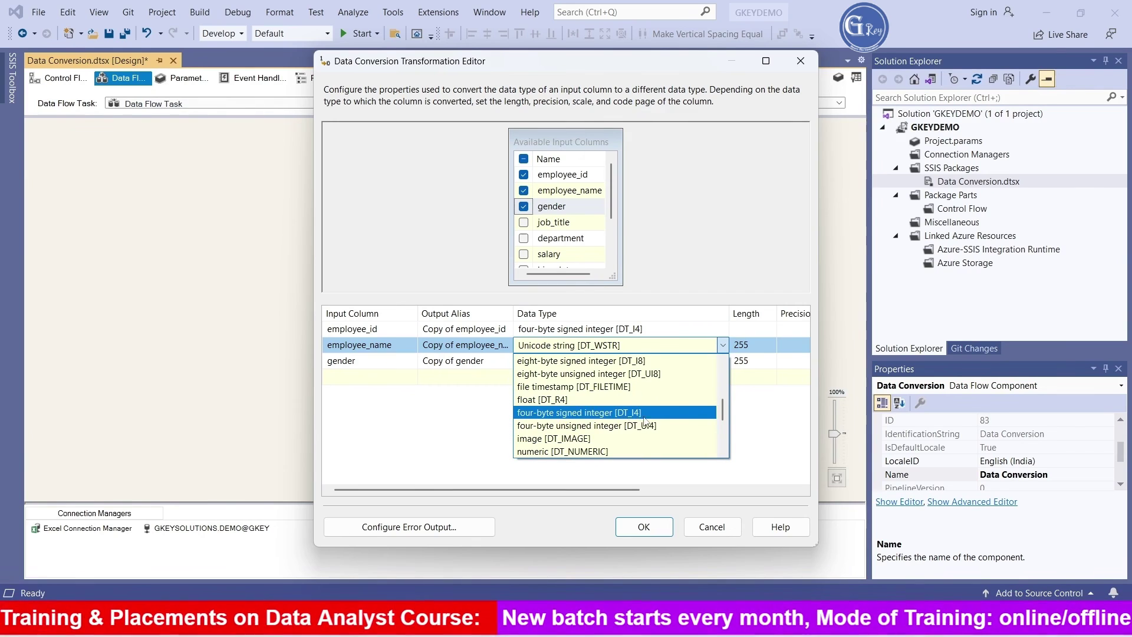
scroll(662, 419, up, 1)
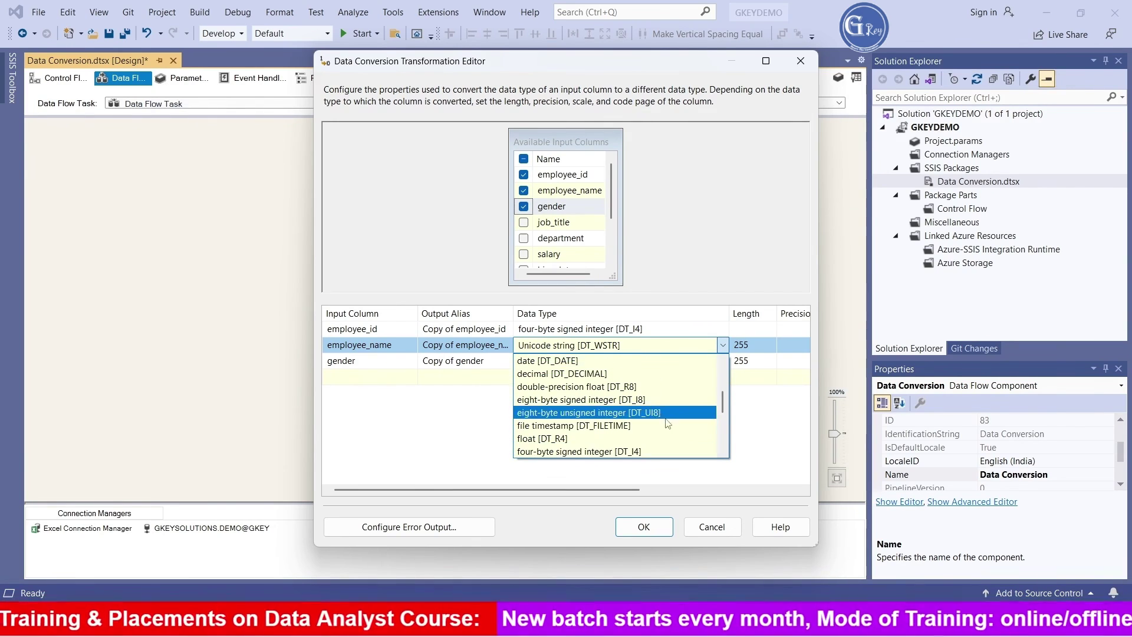
scroll(658, 414, up, 2)
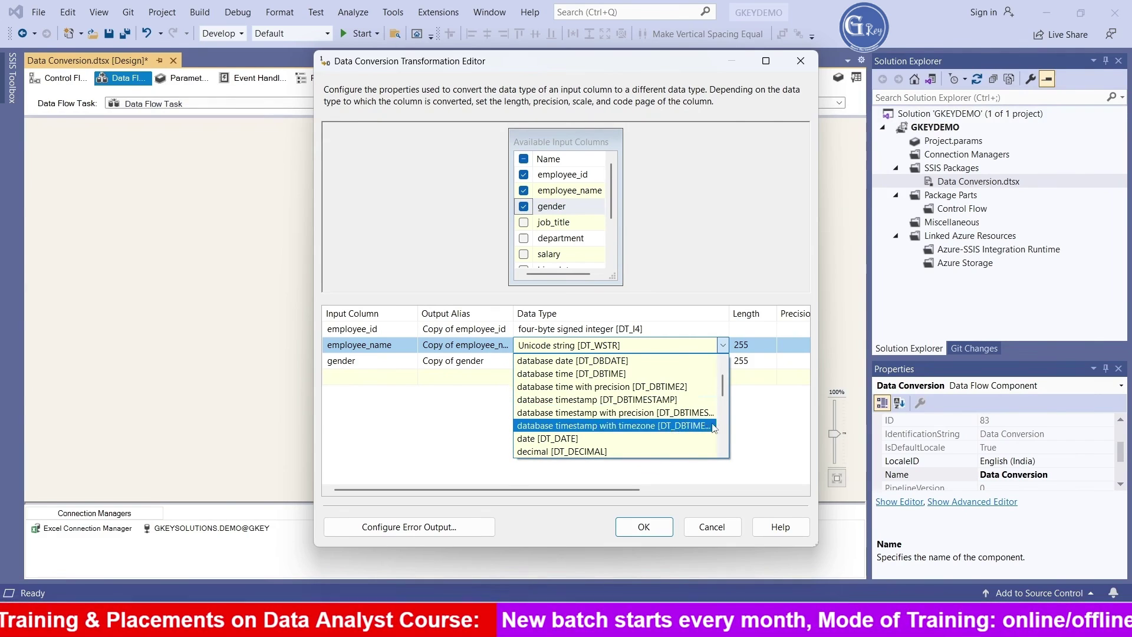
scroll(628, 422, up, 1)
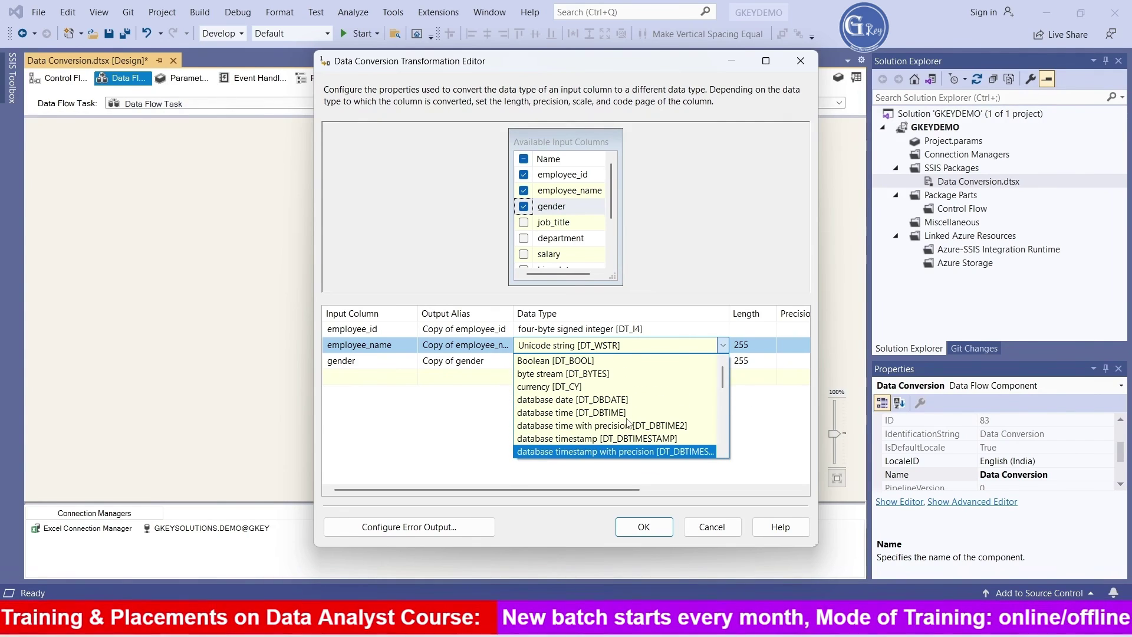
scroll(656, 407, down, 2)
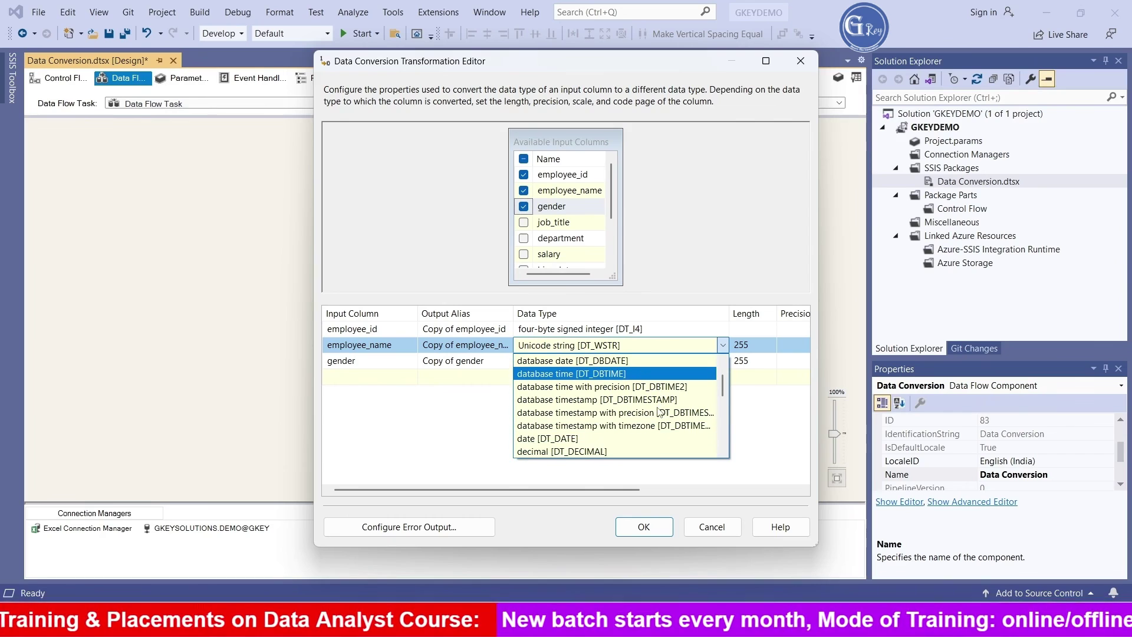
scroll(658, 411, down, 3)
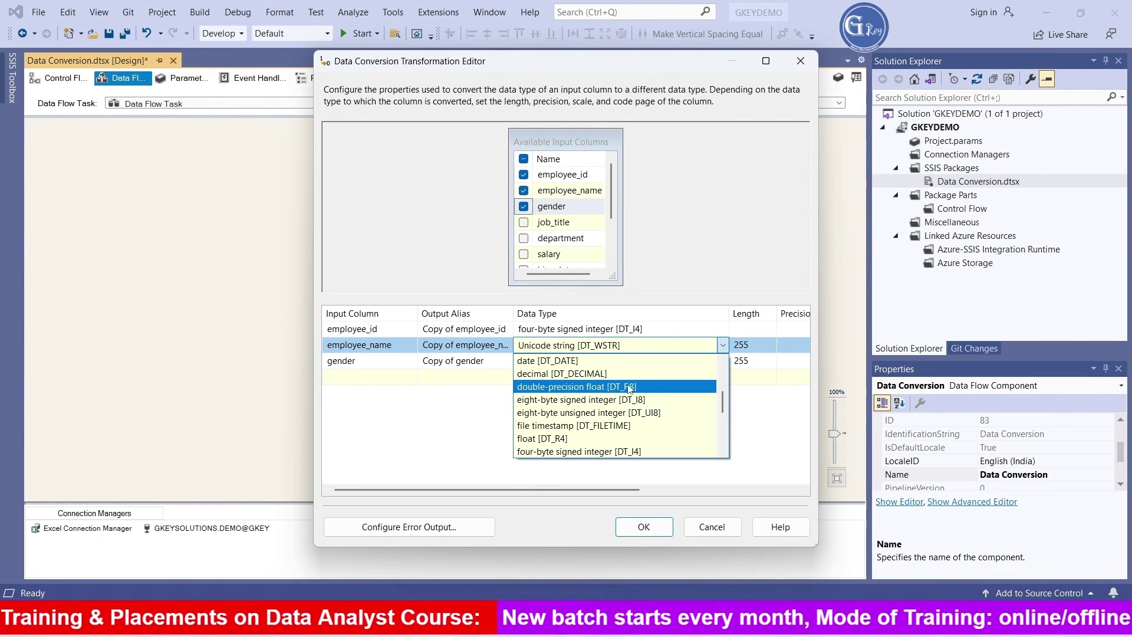
scroll(657, 409, down, 3)
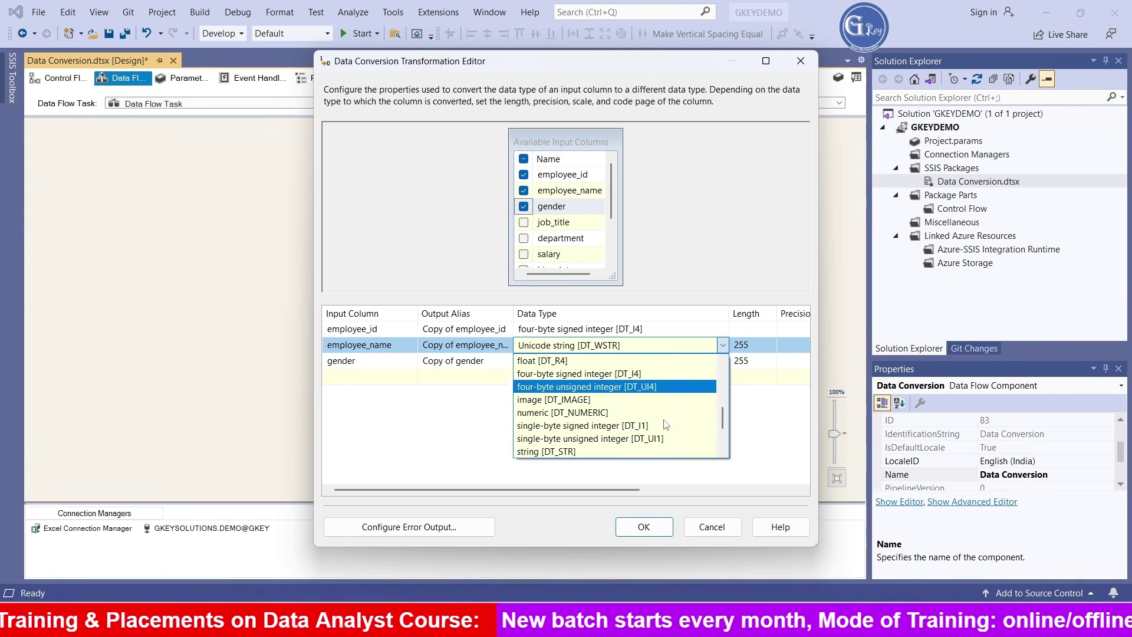
scroll(685, 427, down, 2)
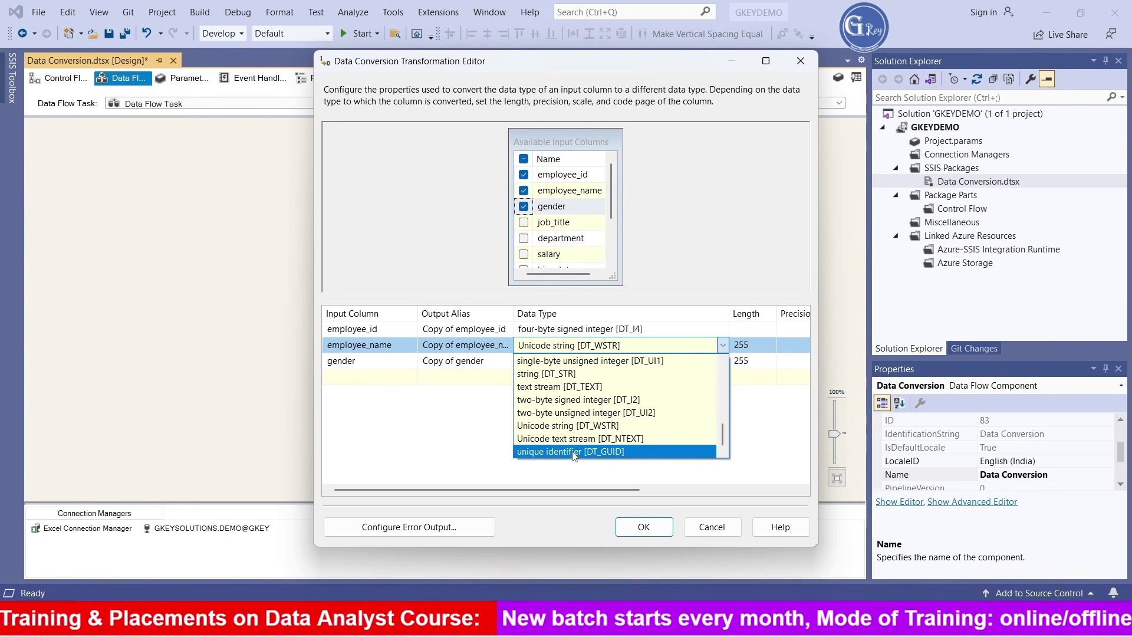
click(545, 376)
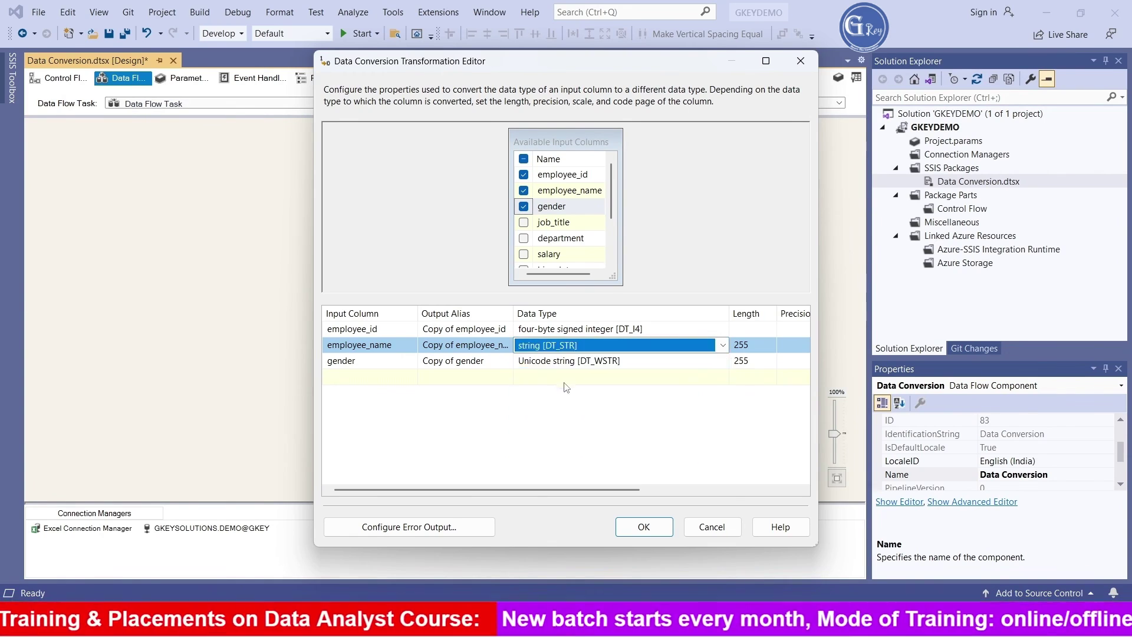
- Convert gender to string [DT_STR], accept the transformation and connect Data Conversion to OLE DB Destination
click(688, 367)
click(722, 361)
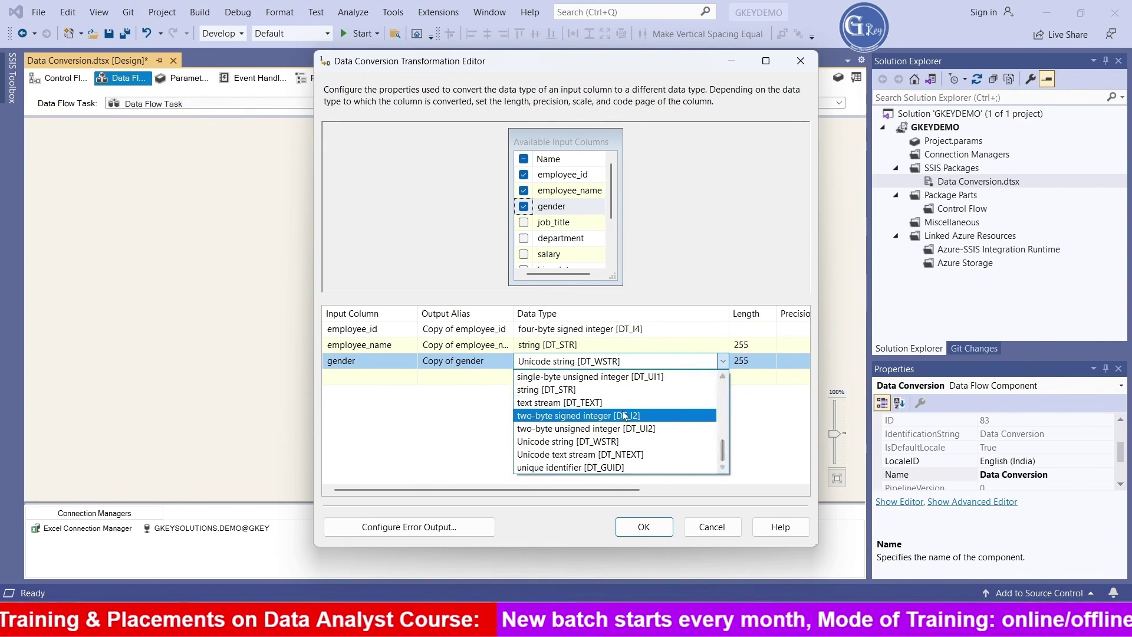
click(584, 390)
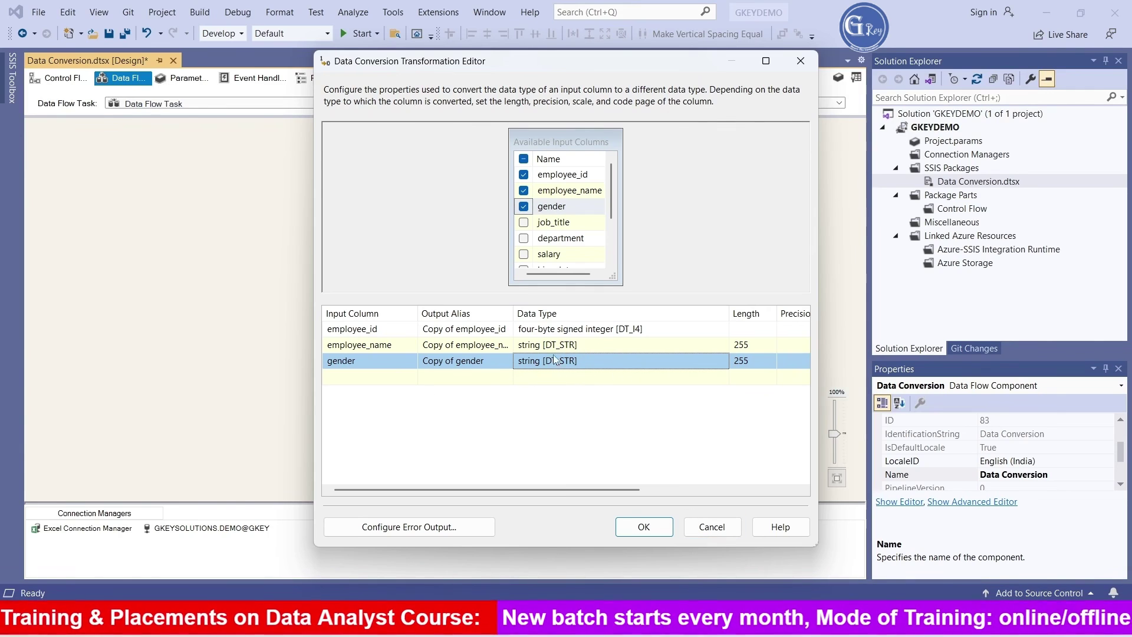
click(644, 525)
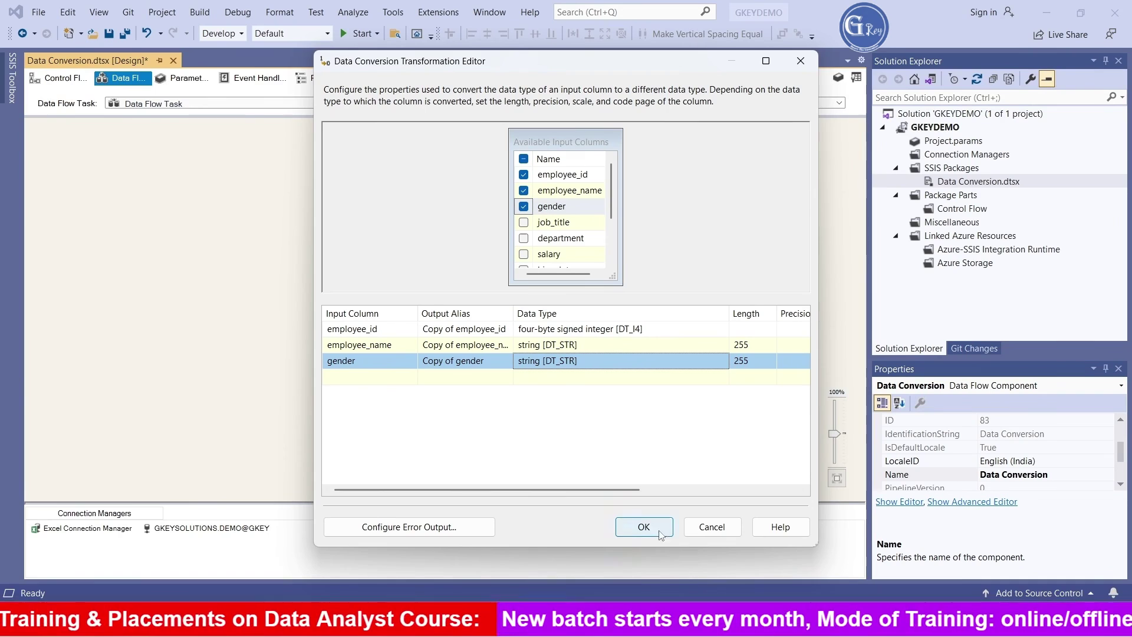
drag(408, 281, 403, 315)
- Reopen the Data Conversion editor and examine the output aliases of the converted columns
click(377, 263)
double_click(378, 262)
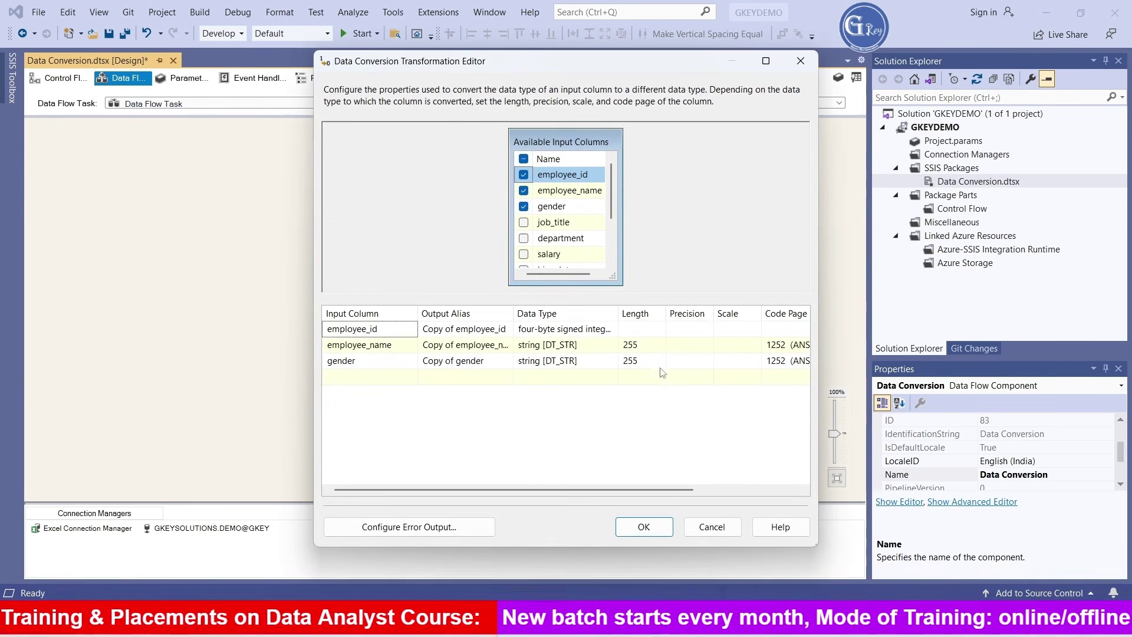
drag(512, 309, 581, 309)
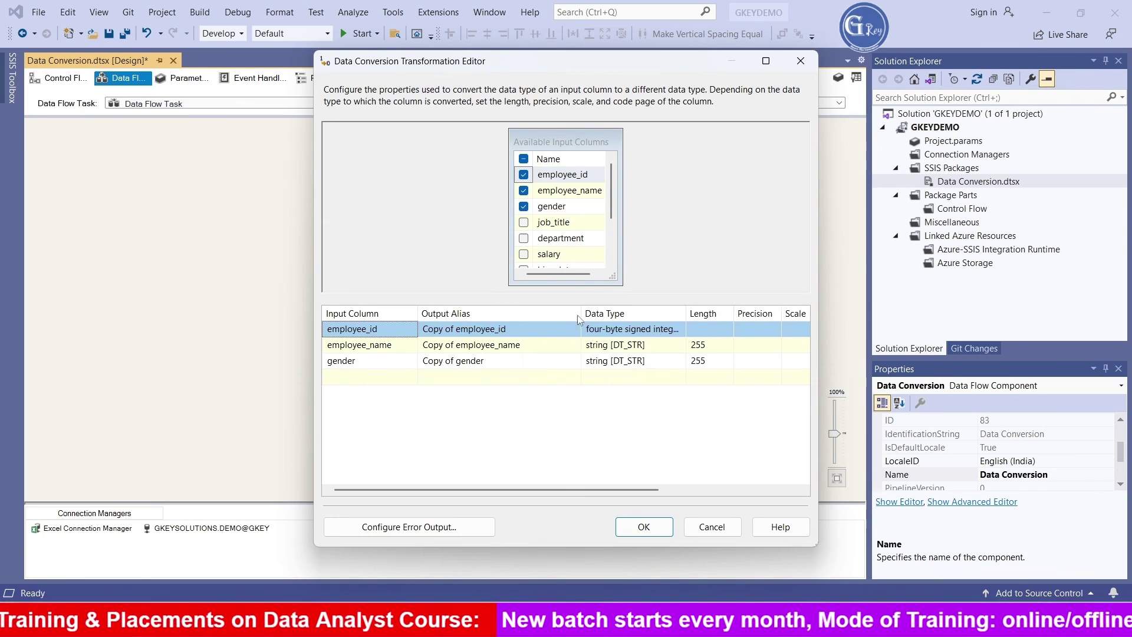
click(458, 334)
drag(455, 331, 423, 328)
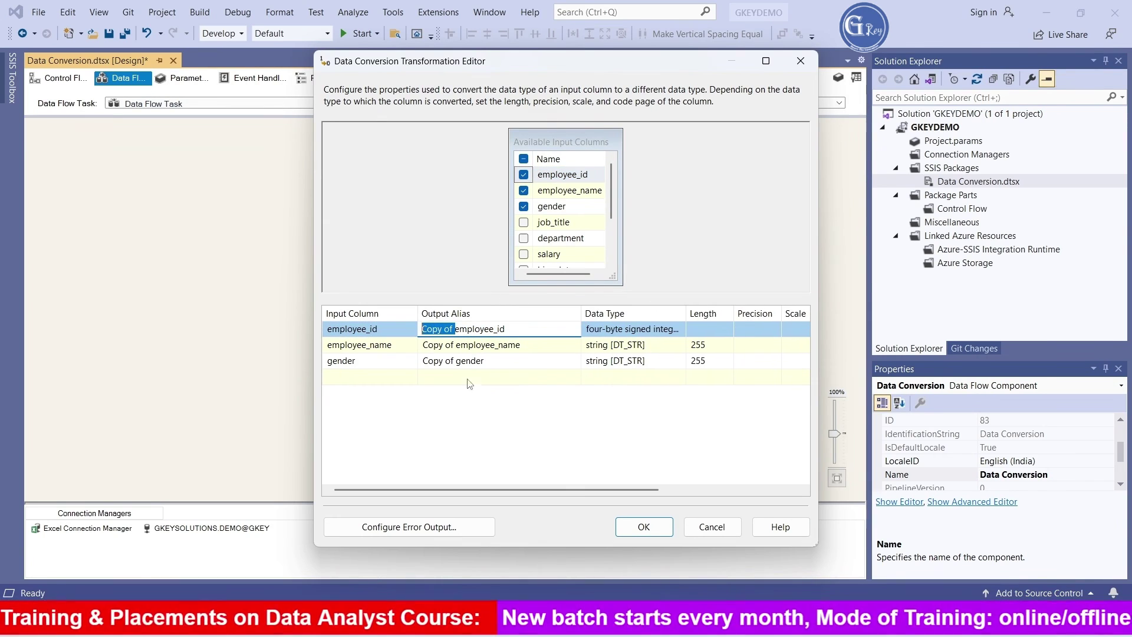
click(455, 349)
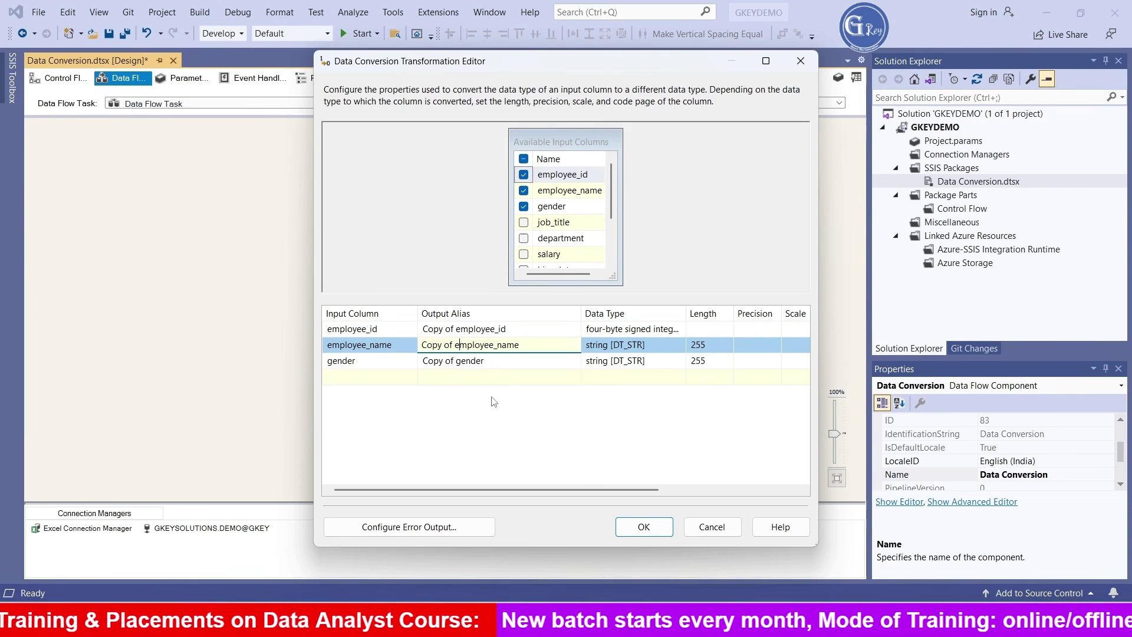
click(646, 527)
- In the OLE DB Destination mappings, map the input column Copy of employee_id to the destination column employee_id
double_click(395, 331)
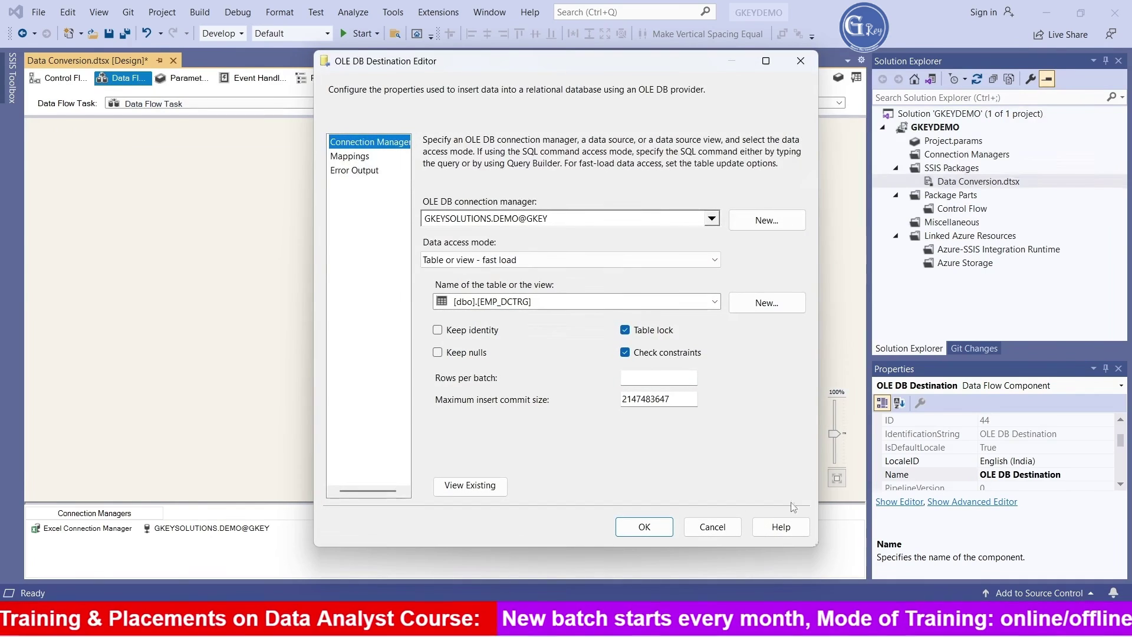
click(351, 156)
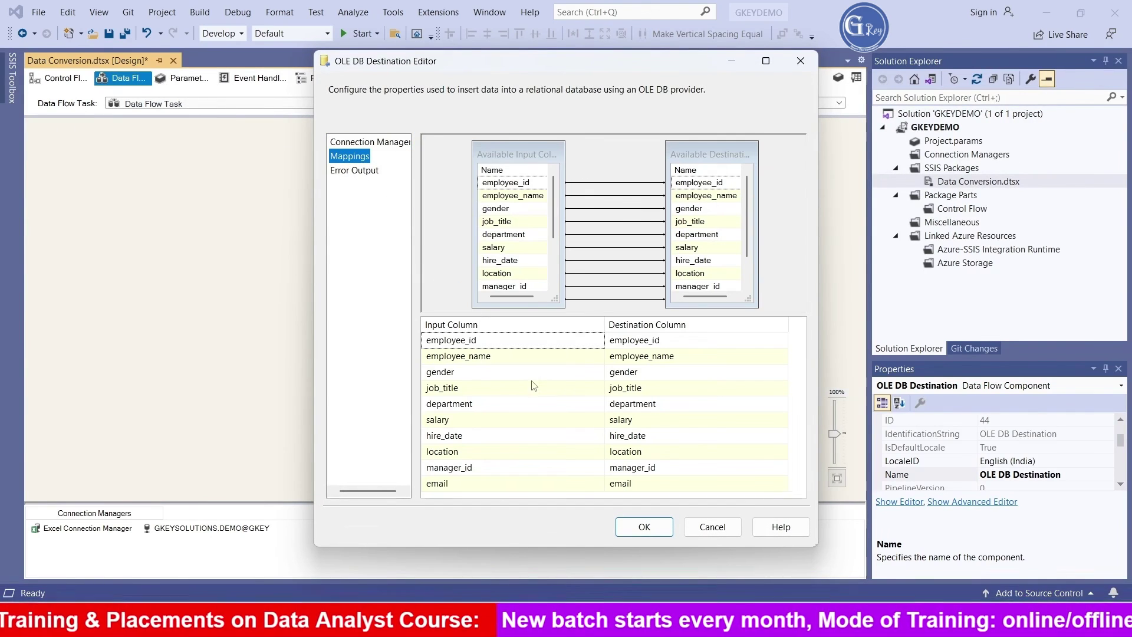
click(561, 346)
click(598, 340)
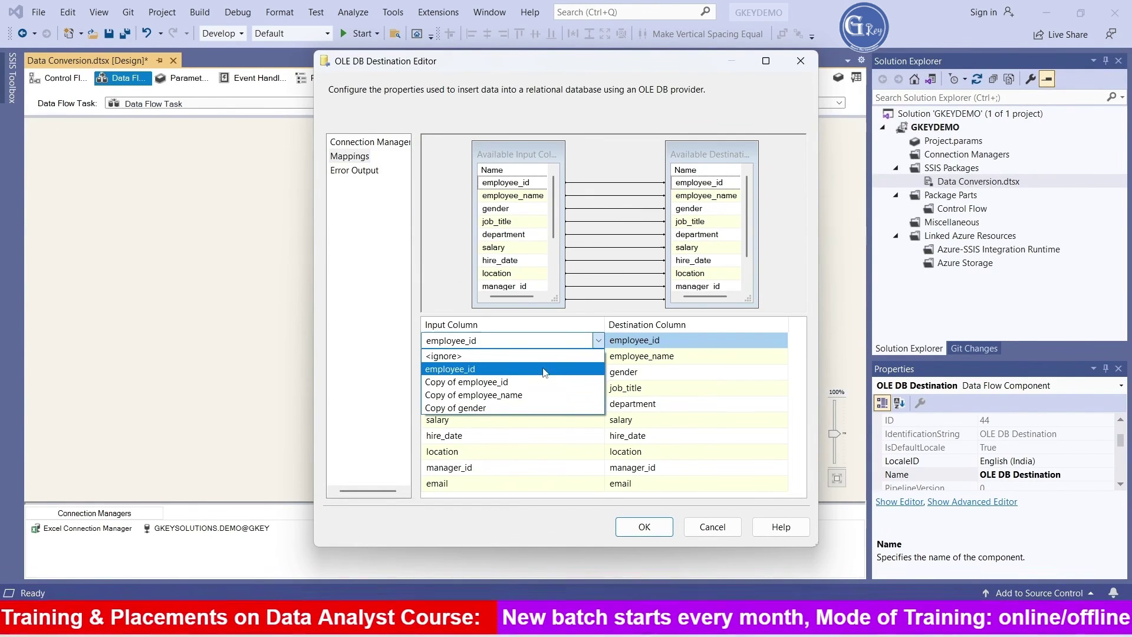
click(533, 381)
- Map Copy of employee_name to employee_name and Copy of gender to gender, and accept the destination editor
click(574, 361)
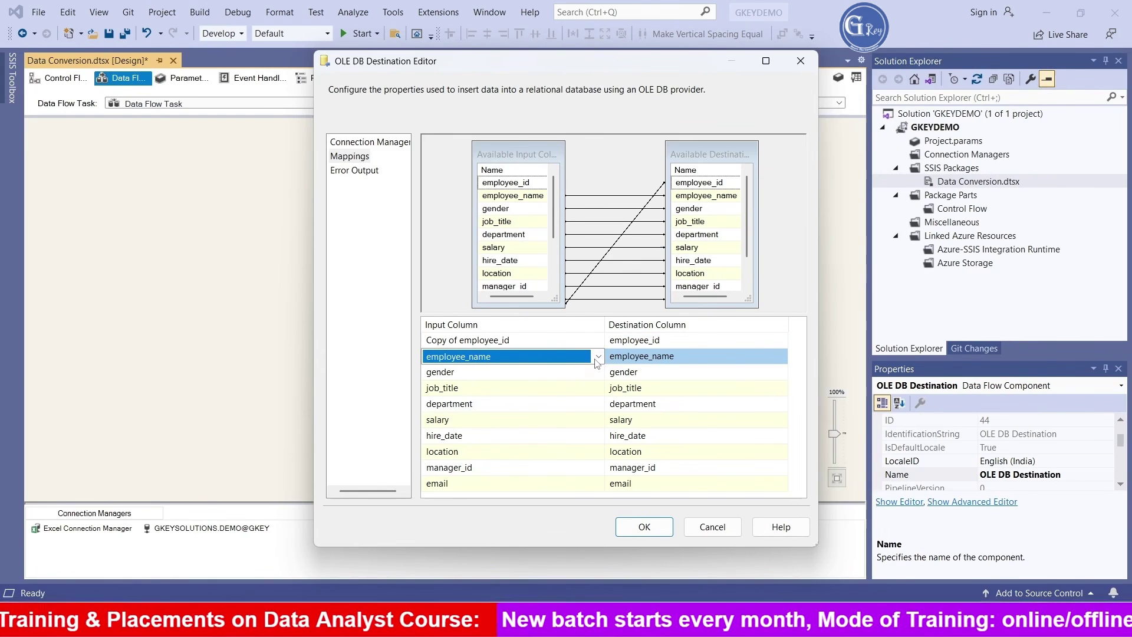
click(597, 357)
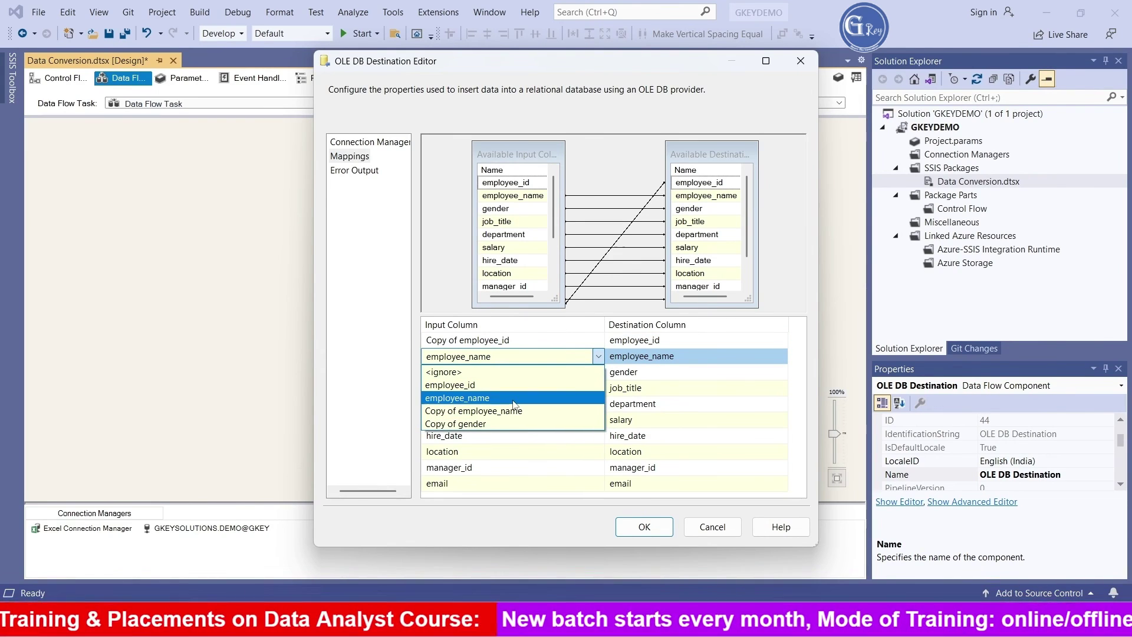
click(512, 411)
click(590, 373)
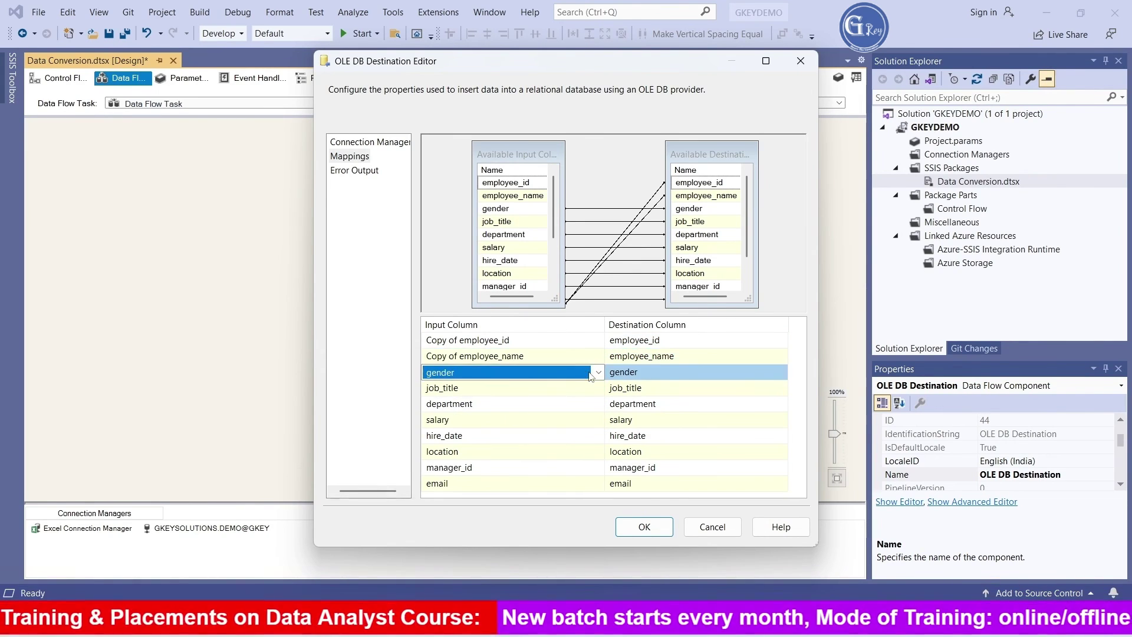
click(597, 372)
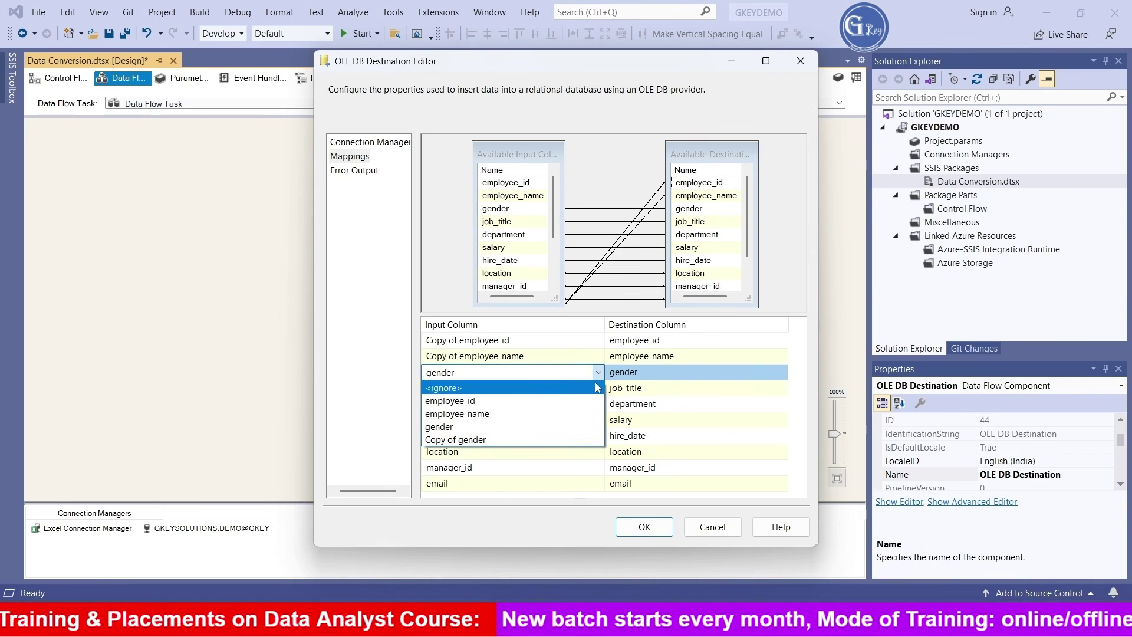
click(501, 438)
click(643, 526)
- Rearrange the data flow by moving OLE DB Destination lower and lining up Data Conversion under Excel Source
click(409, 348)
drag(410, 331, 425, 370)
click(401, 263)
drag(401, 263, 372, 264)
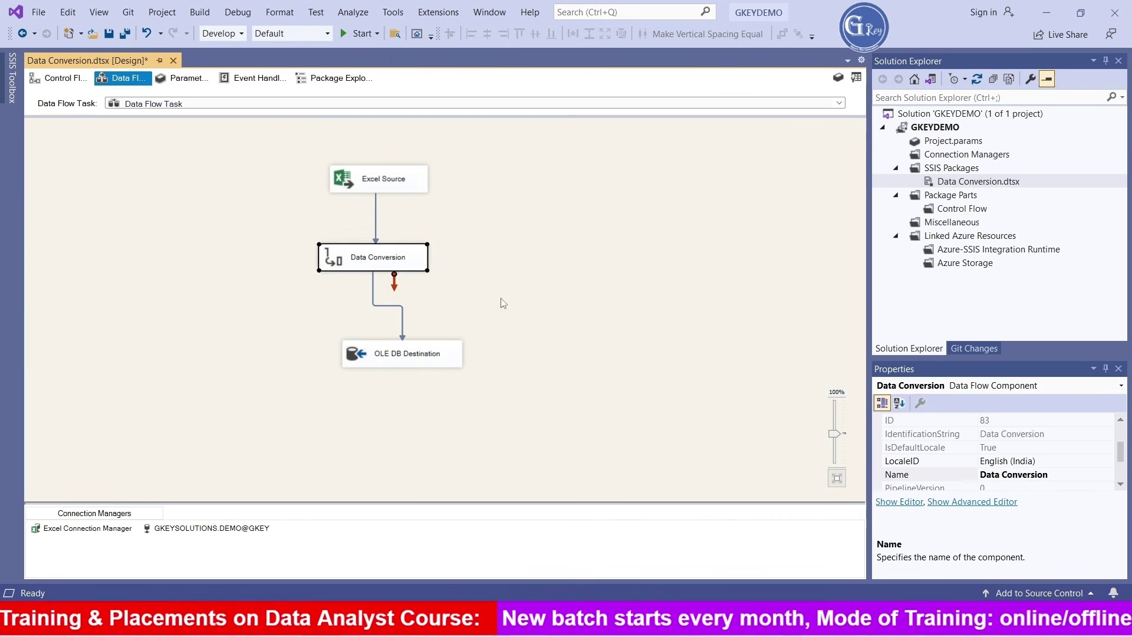
- Run the Data Conversion package to load the Excel data into the destination table
click(587, 449)
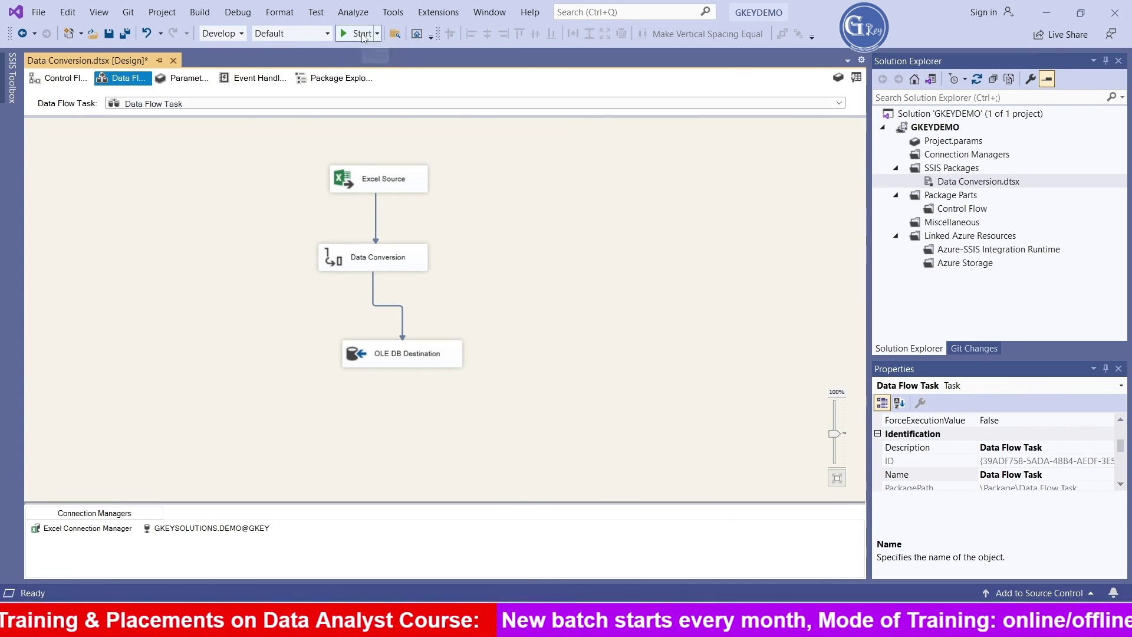
click(361, 36)
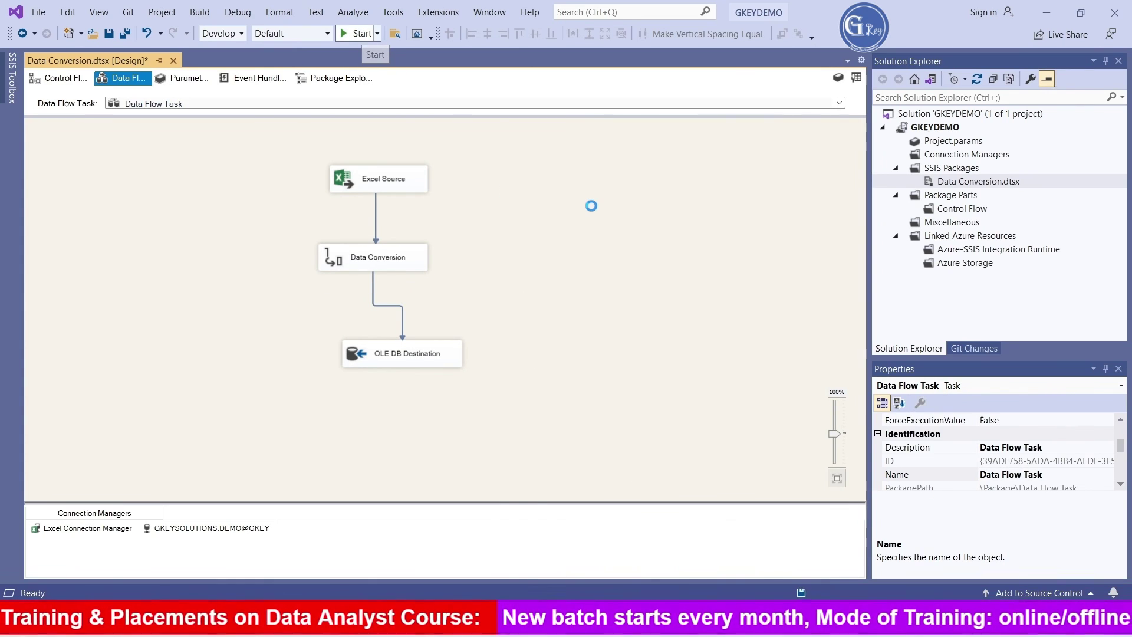